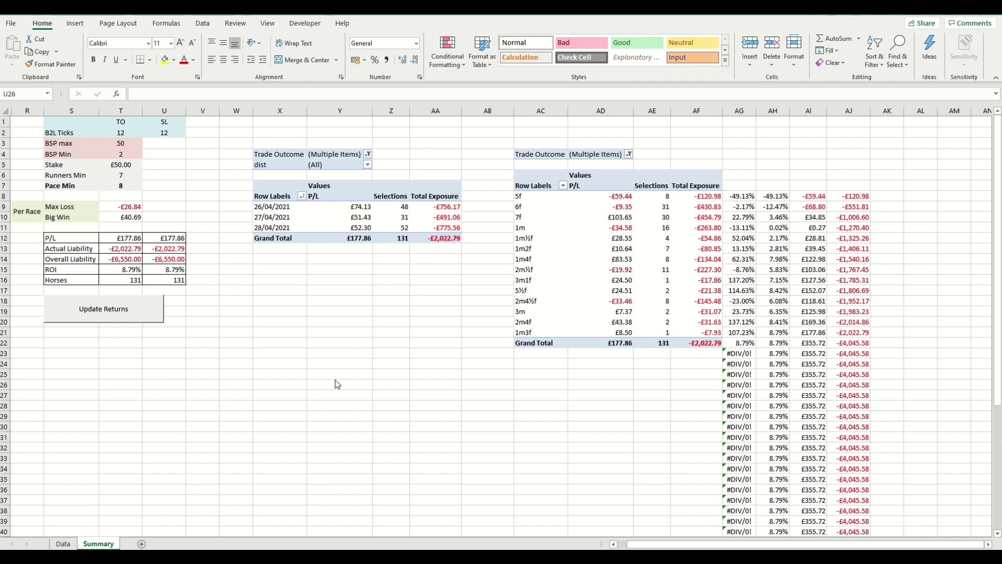
# Step: Review the B2L Ticks take-out and stop-loss, BSP Min/Max, Stake and Runners Min settings
pyautogui.click(128, 134)
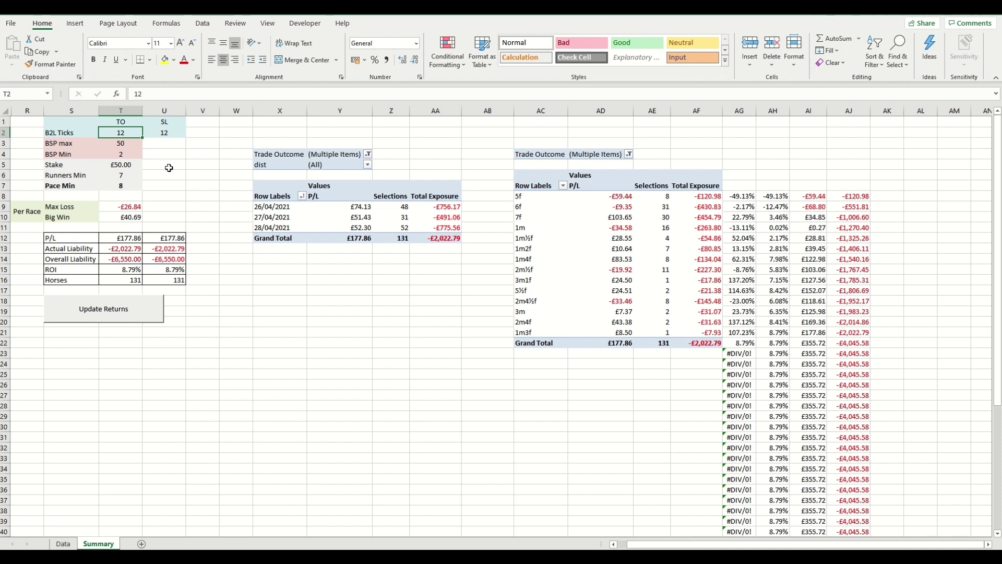
pyautogui.click(168, 135)
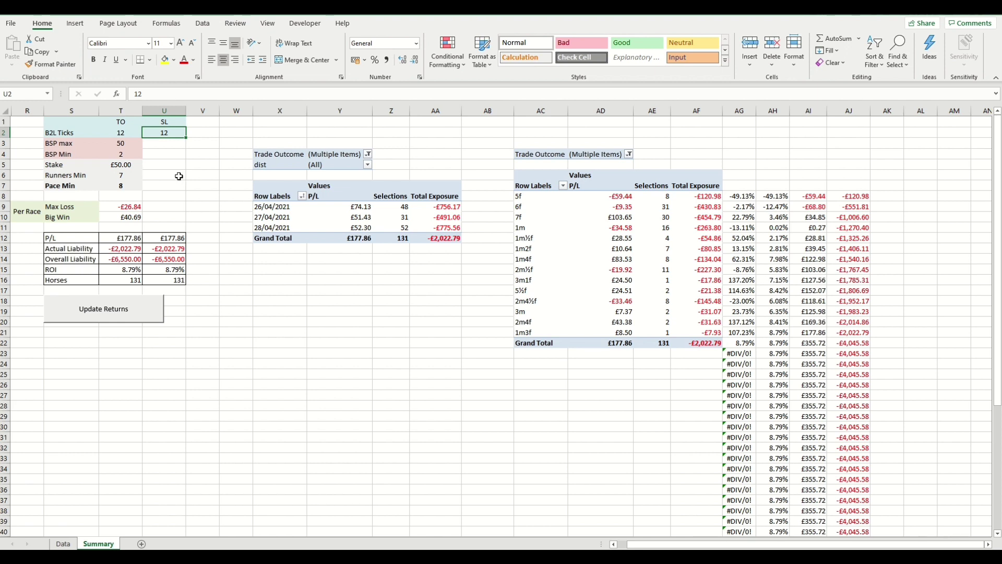
pyautogui.click(133, 154)
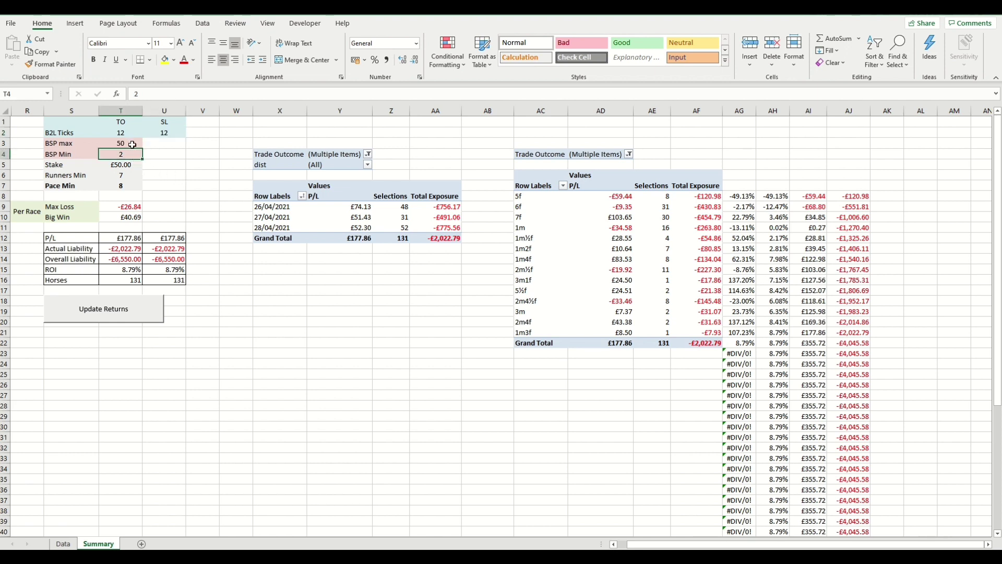
pyautogui.click(132, 144)
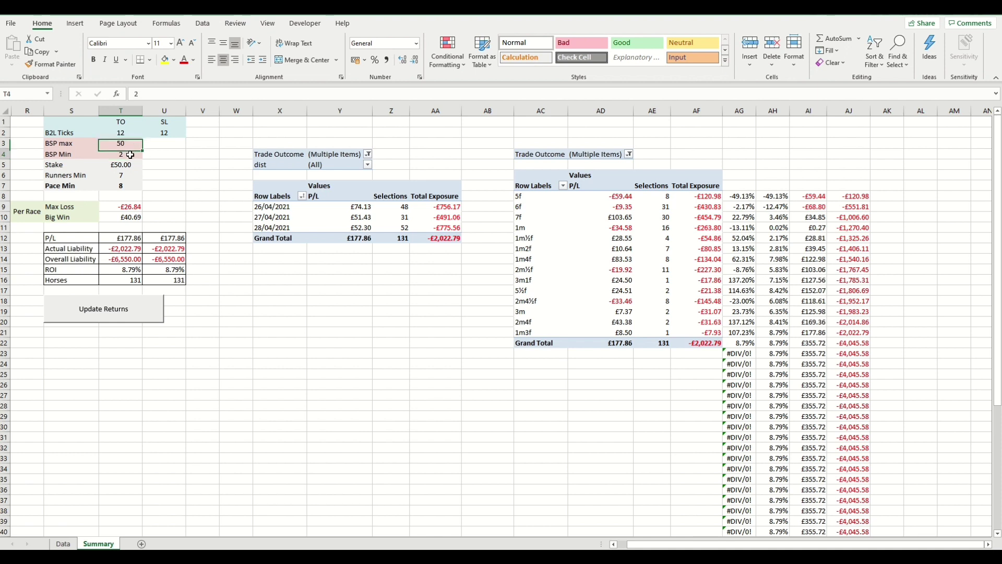
pyautogui.click(130, 155)
pyautogui.click(131, 144)
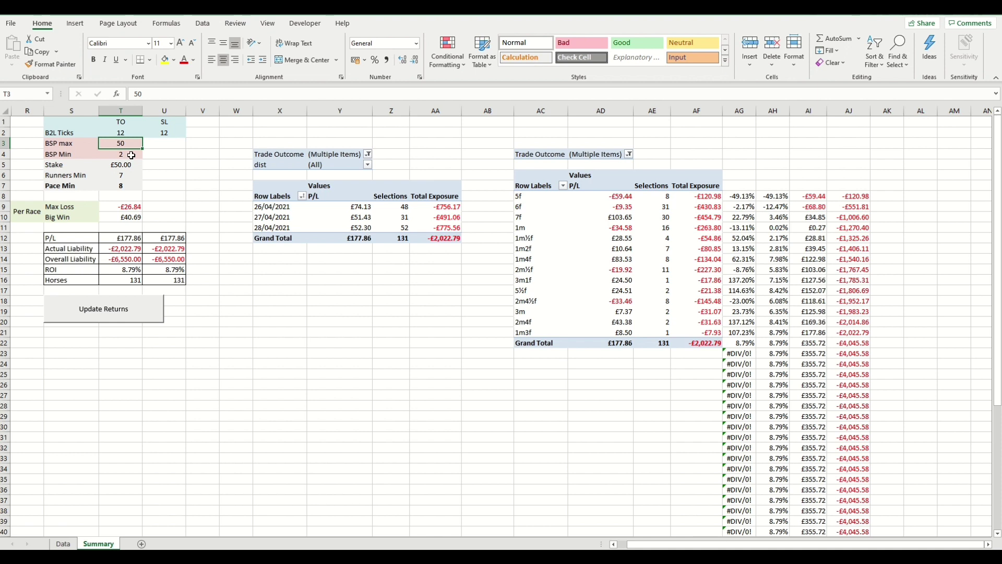
pyautogui.click(133, 167)
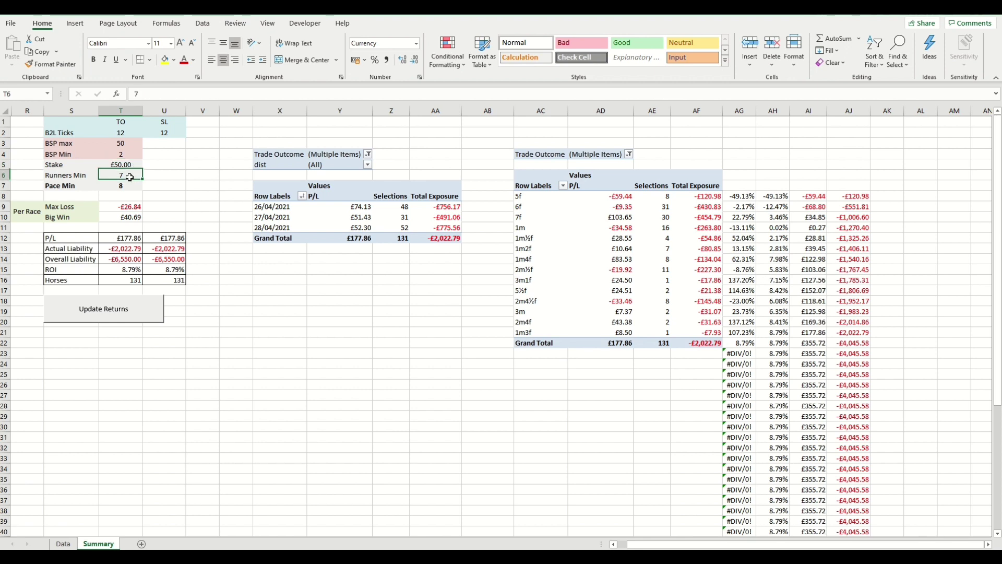
pyautogui.click(130, 177)
# Step: On the Data sheet, scroll right to the Runners through Stake, TO and SL columns
pyautogui.click(63, 543)
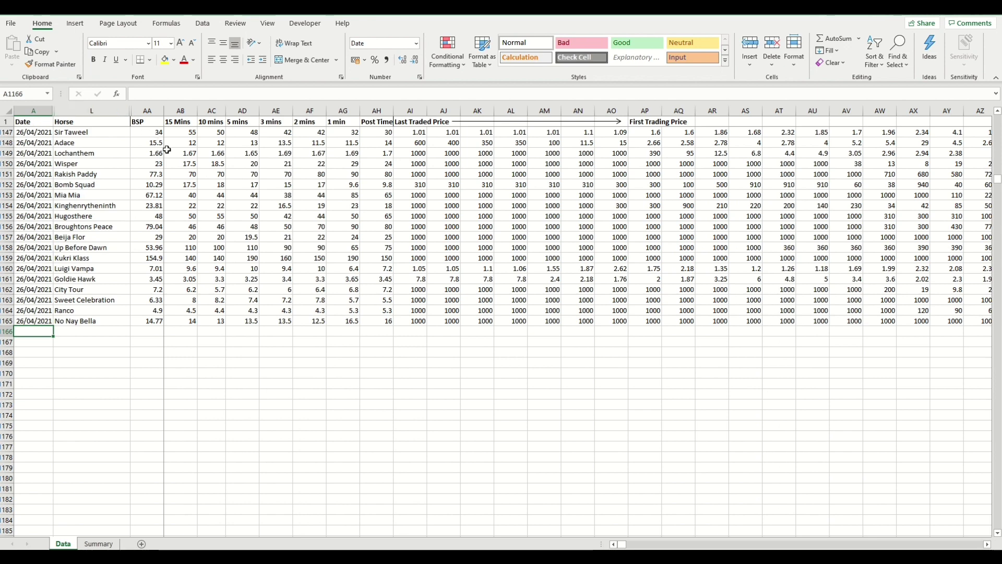
pyautogui.moveTo(626, 547); pyautogui.dragTo(633, 546)
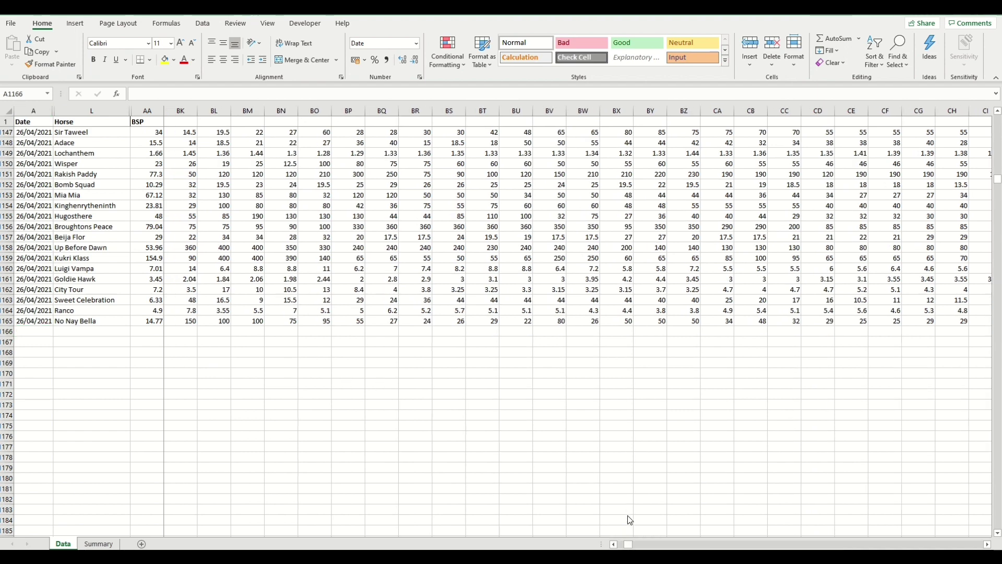
pyautogui.moveTo(628, 547); pyautogui.dragTo(622, 546)
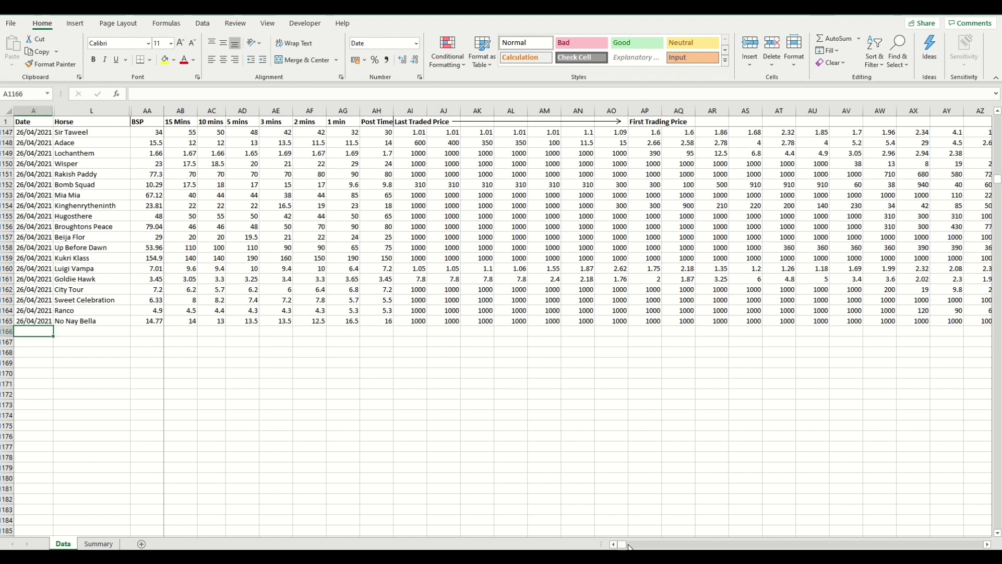
pyautogui.moveTo(625, 544); pyautogui.dragTo(983, 545)
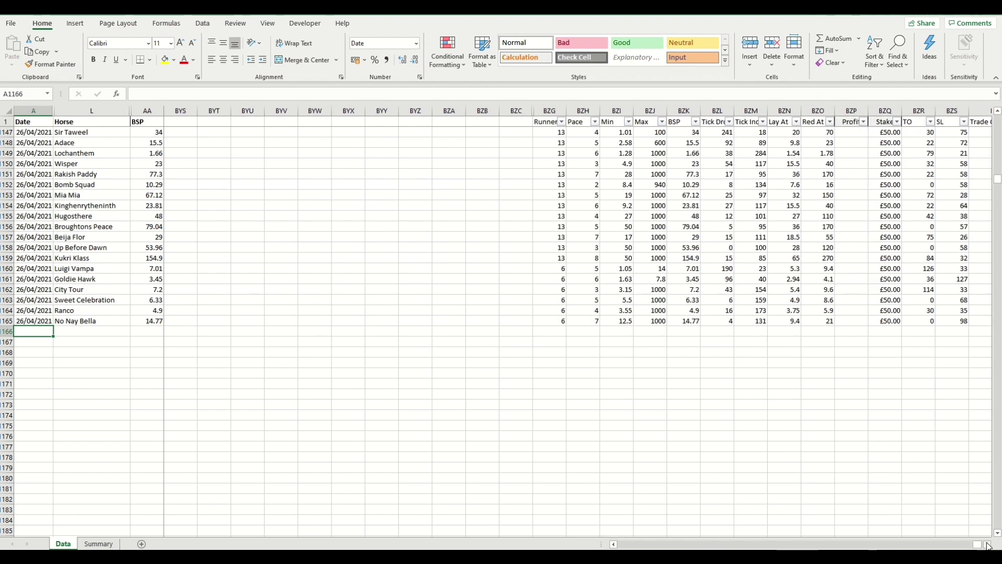
# Step: Reveal the Trade Outcome columns and check the row 1147 Runners, Pace and Tick Drop formulas
pyautogui.click(987, 544)
pyautogui.click(987, 544)
pyautogui.click(987, 544)
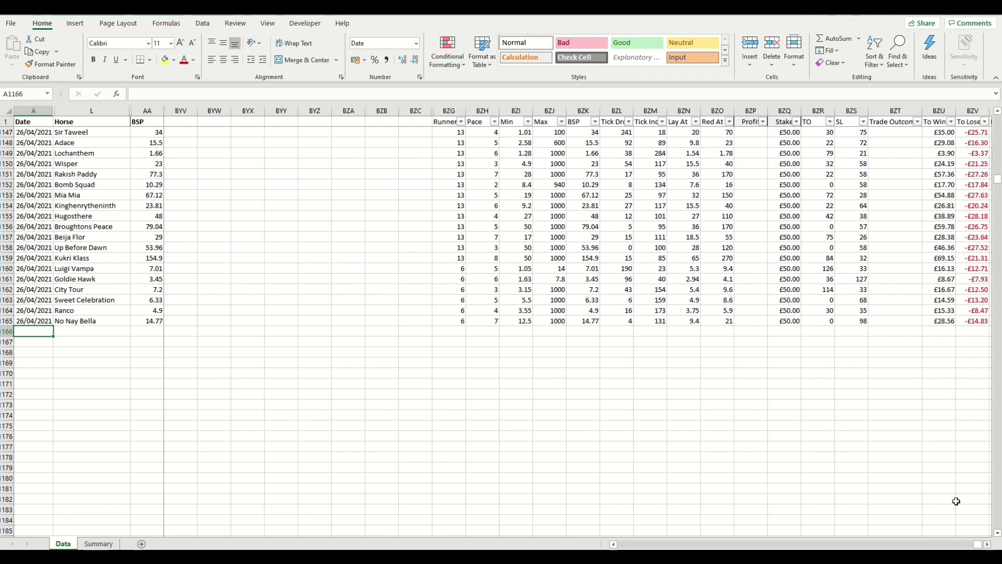
pyautogui.click(449, 133)
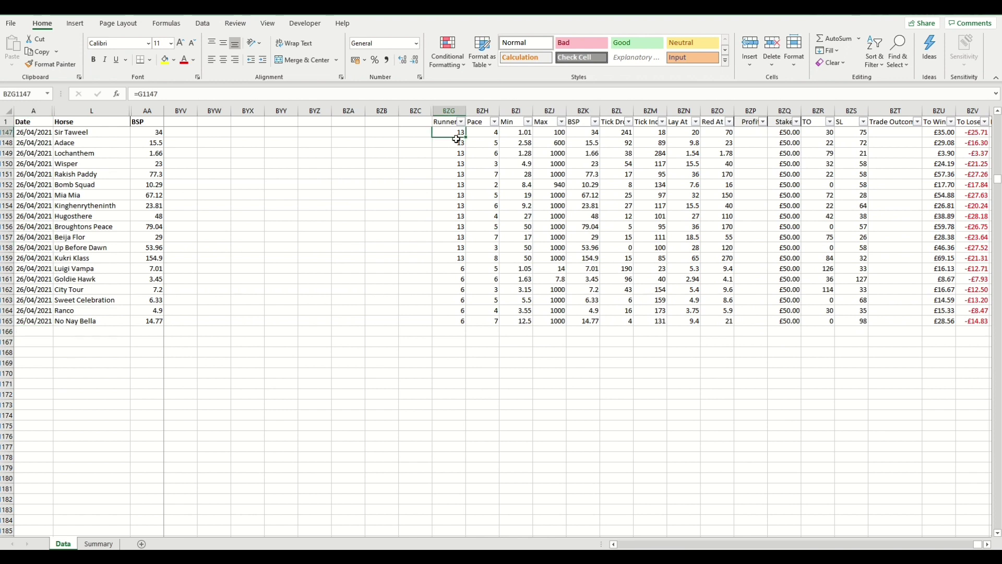
pyautogui.click(485, 131)
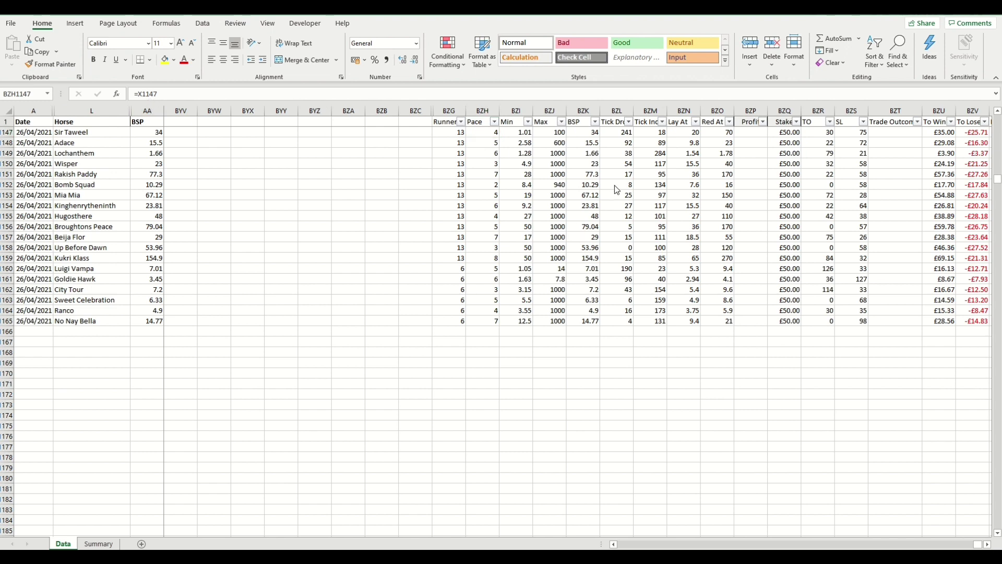
pyautogui.click(610, 122)
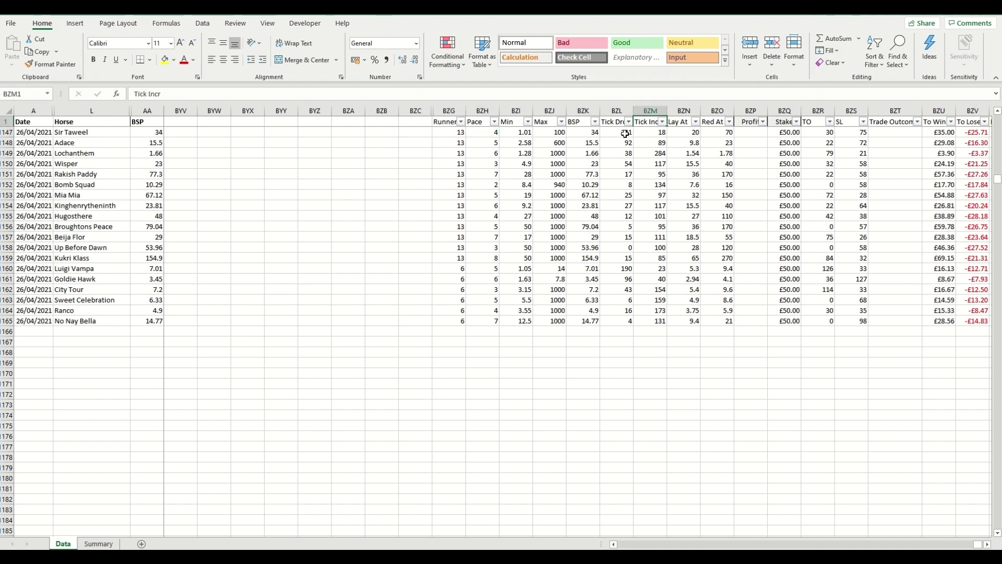
pyautogui.click(625, 133)
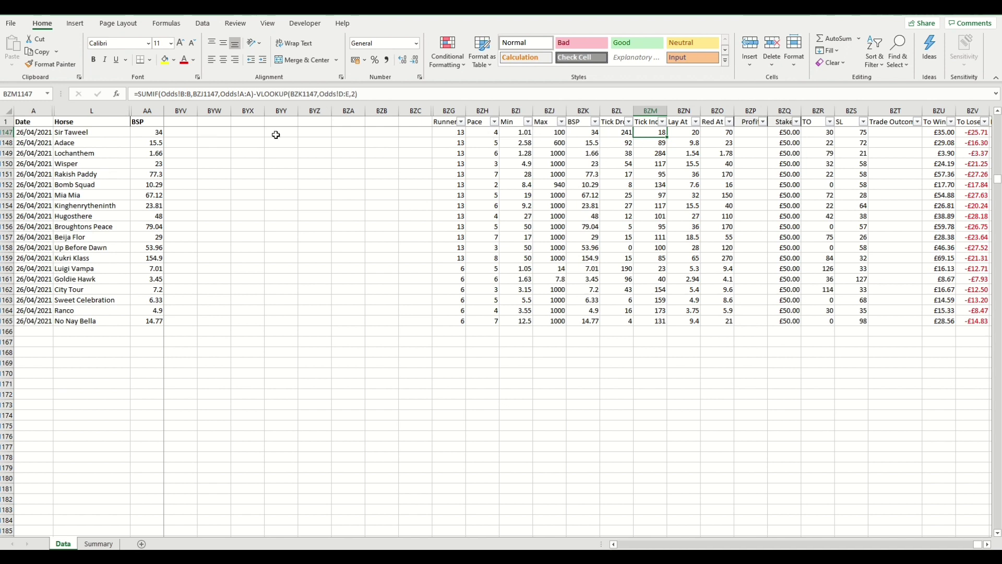
# Step: Check the row 1147 Min, Tick Drop and Trade Outcome formulas, then scroll up toward row 1098
pyautogui.click(523, 133)
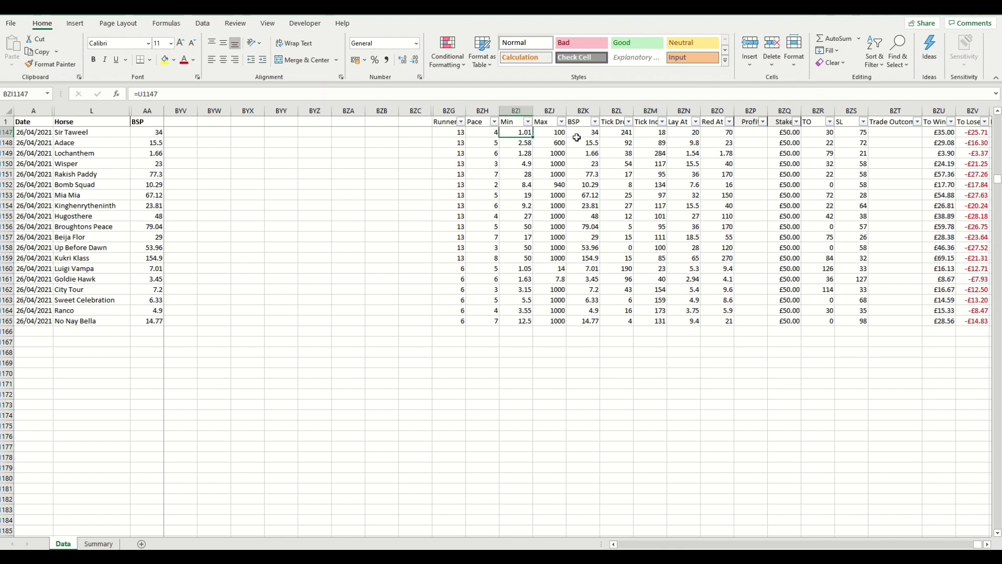
pyautogui.click(610, 134)
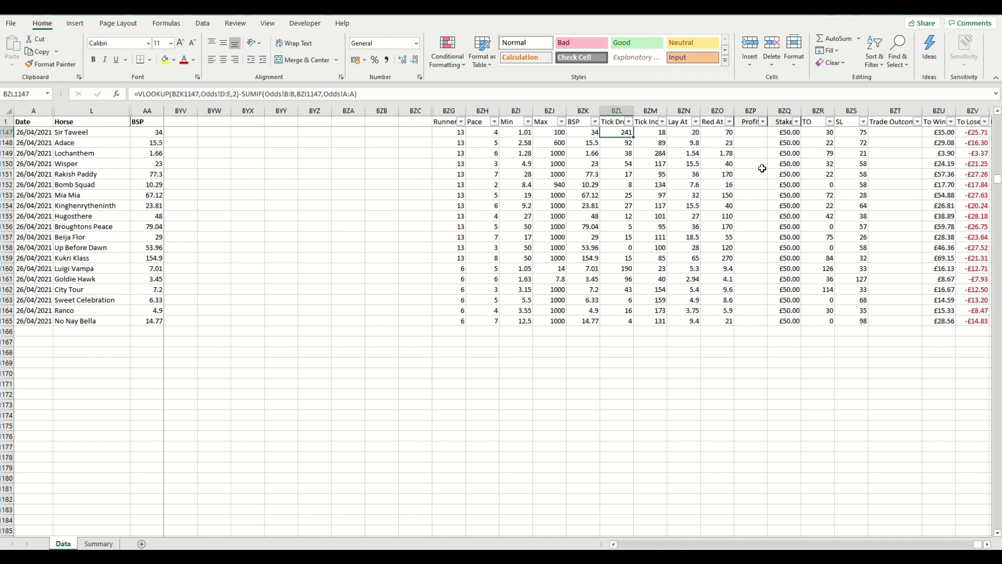
pyautogui.click(884, 136)
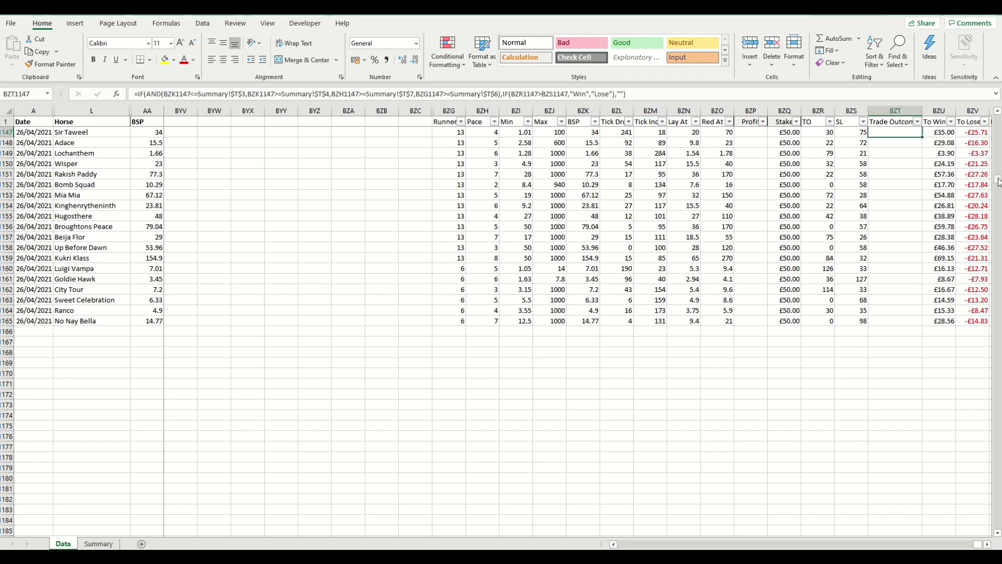
pyautogui.scroll(16, 962, 193)
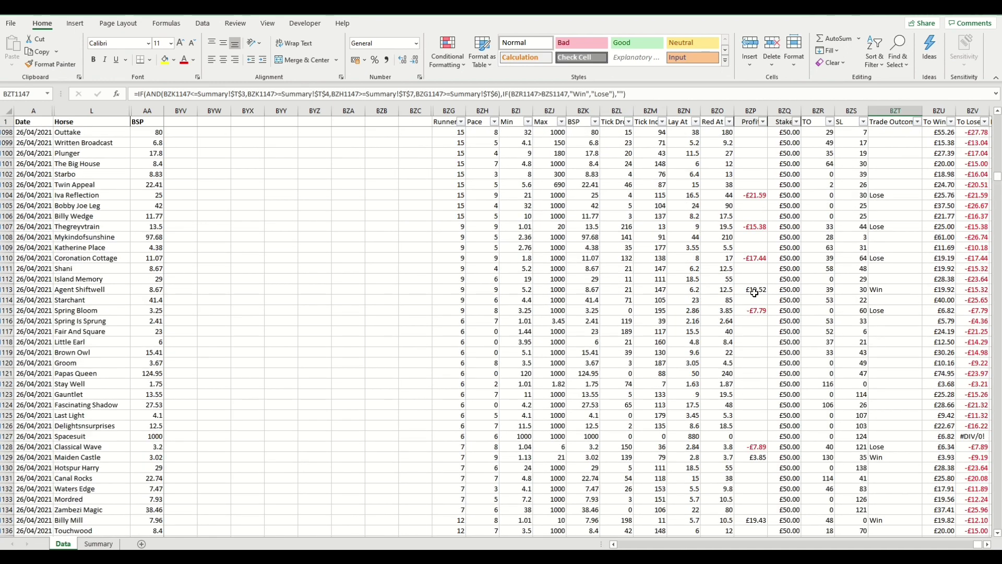
# Step: Fill the Agent Shiftwell and Spring Bloom rows with yellow
pyautogui.click(7, 290)
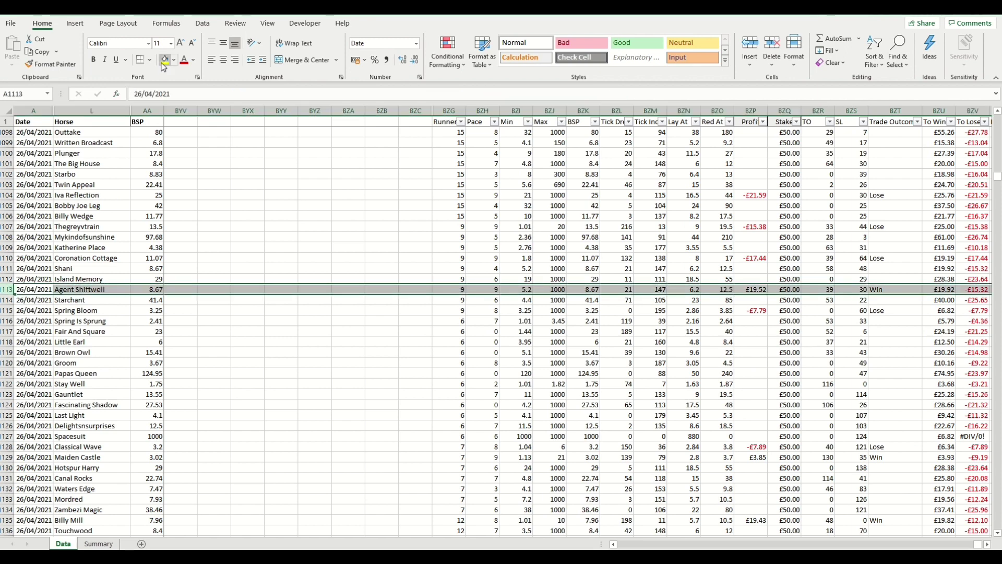
pyautogui.click(8, 310)
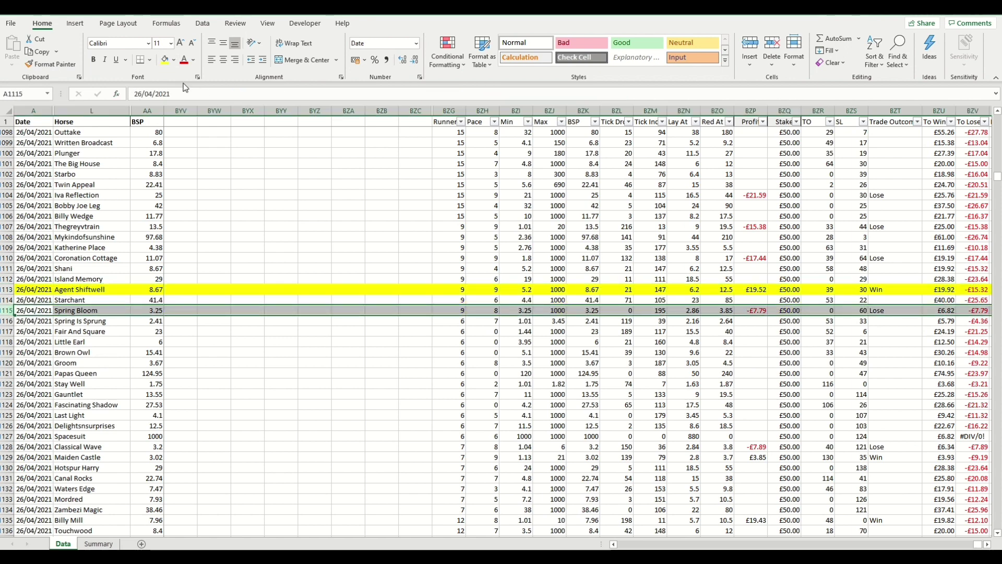
pyautogui.click(165, 64)
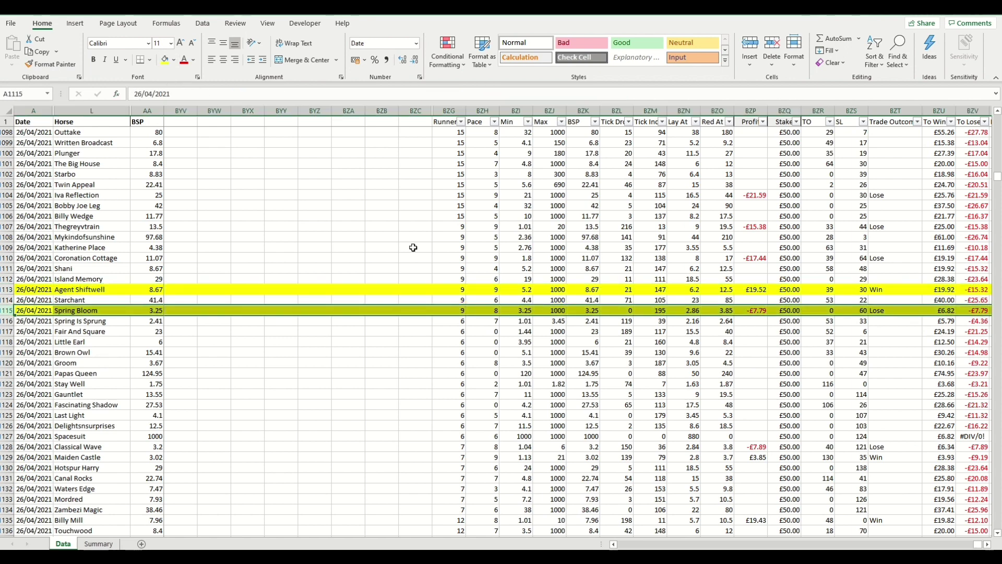
# Step: Check the Win, Lose and blank trade outcomes and Agent Shiftwell's BSP formula
pyautogui.click(890, 289)
pyautogui.click(891, 312)
pyautogui.click(889, 295)
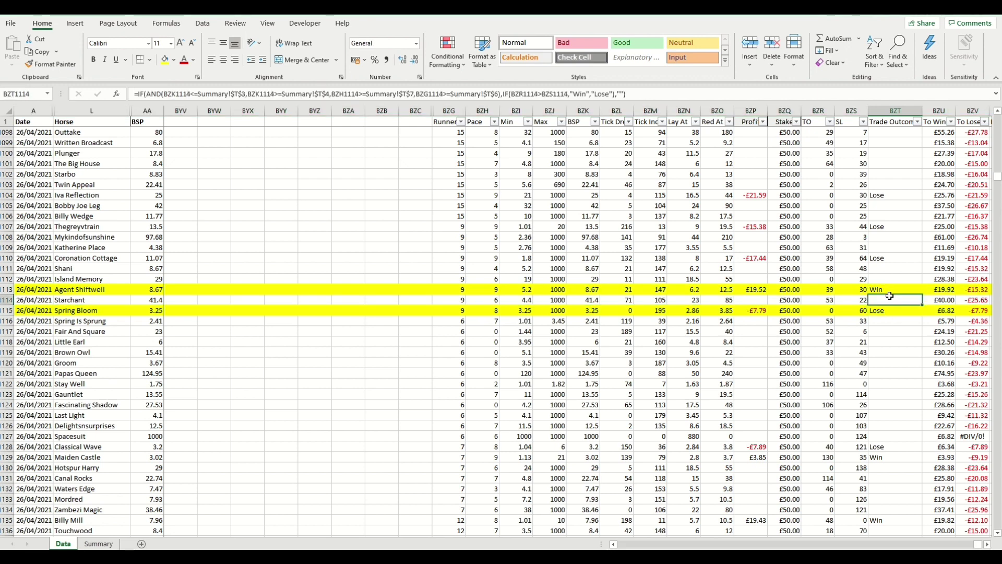
pyautogui.click(591, 291)
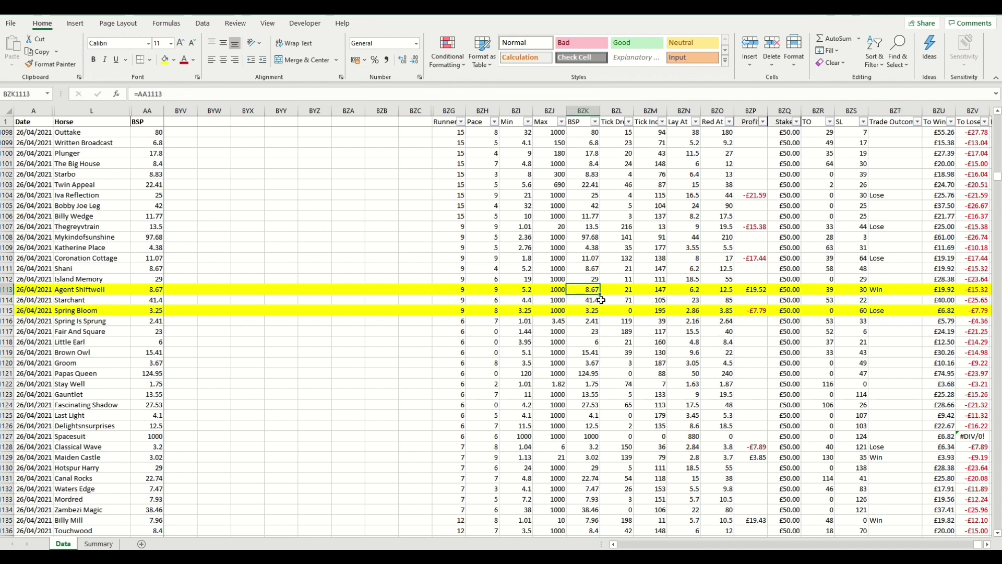
pyautogui.click(695, 292)
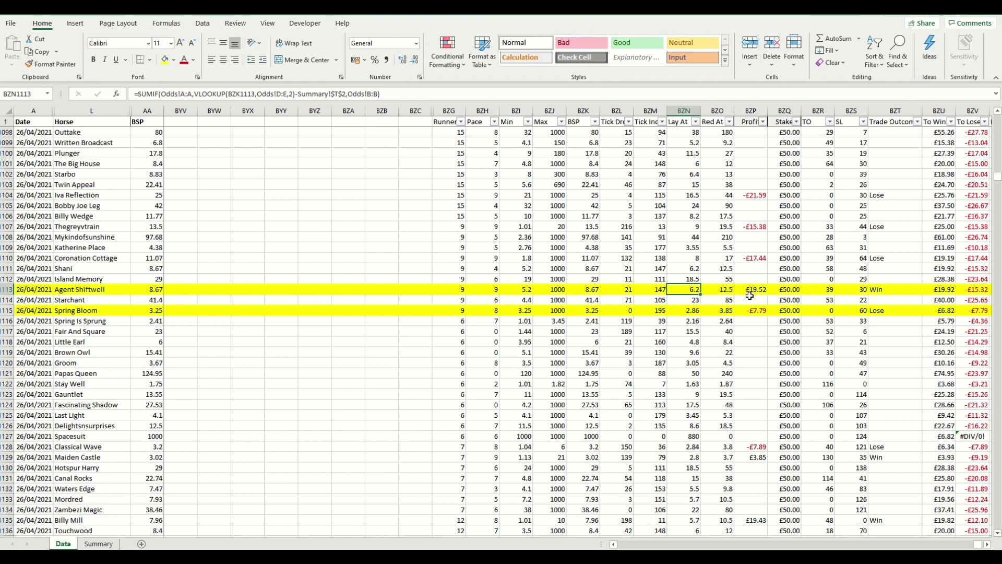
pyautogui.click(794, 292)
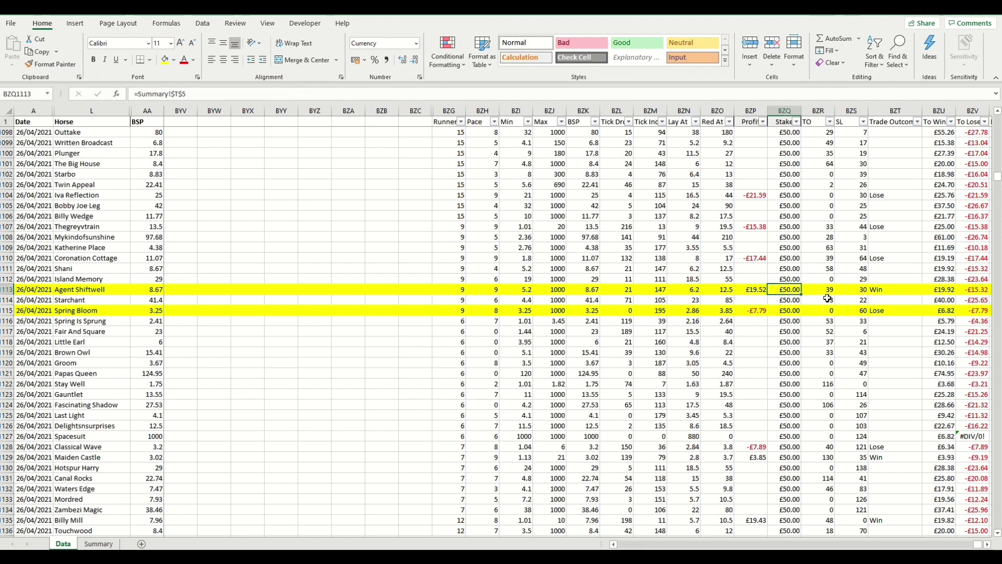
pyautogui.click(826, 294)
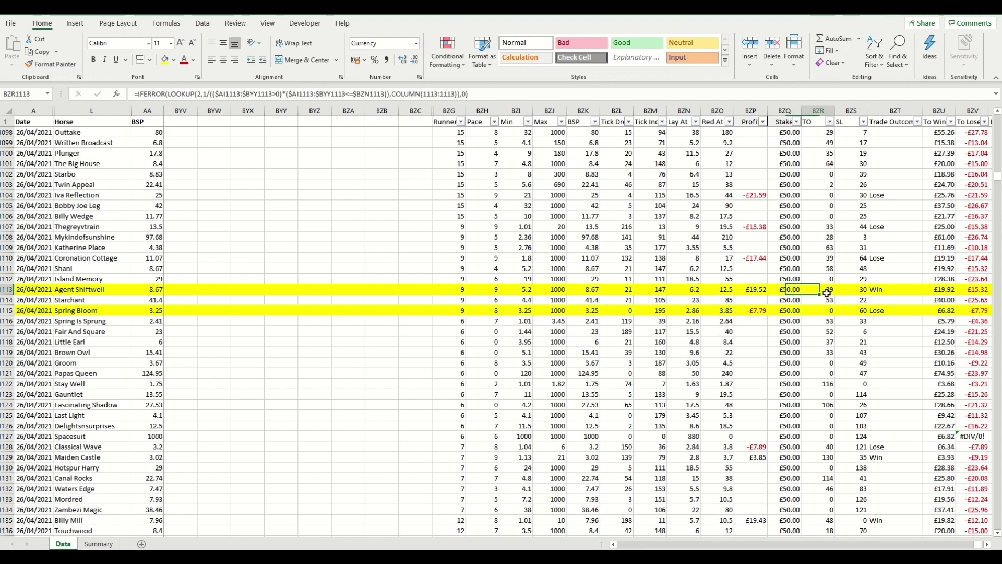
pyautogui.click(857, 291)
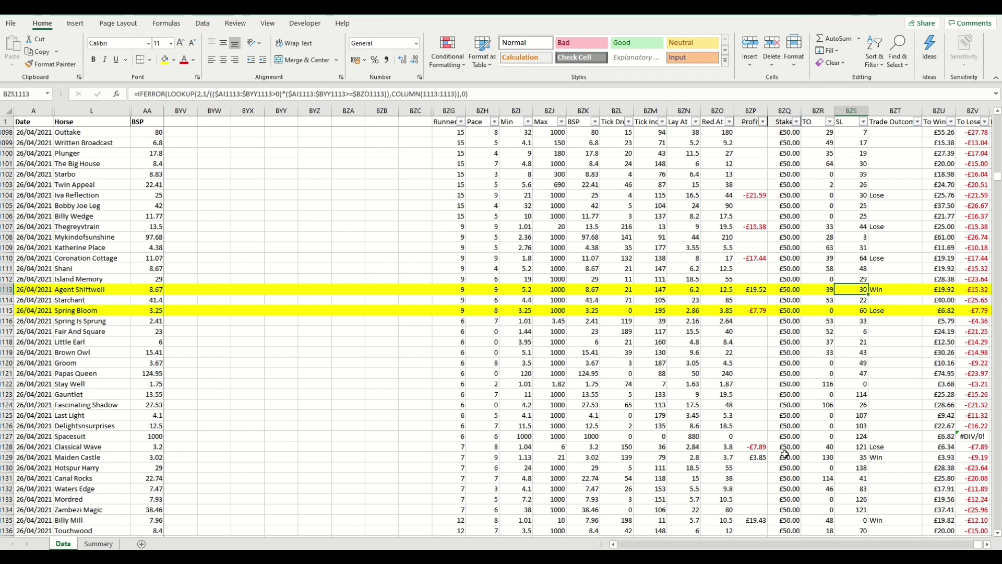
pyautogui.click(8, 290)
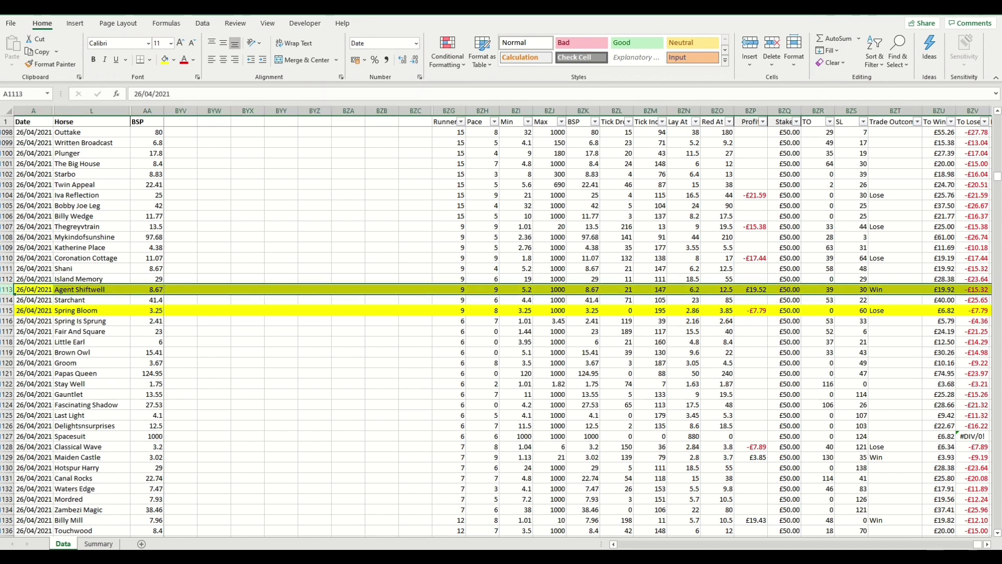
pyautogui.moveTo(977, 547); pyautogui.dragTo(631, 546)
pyautogui.click(895, 292)
pyautogui.click(895, 291)
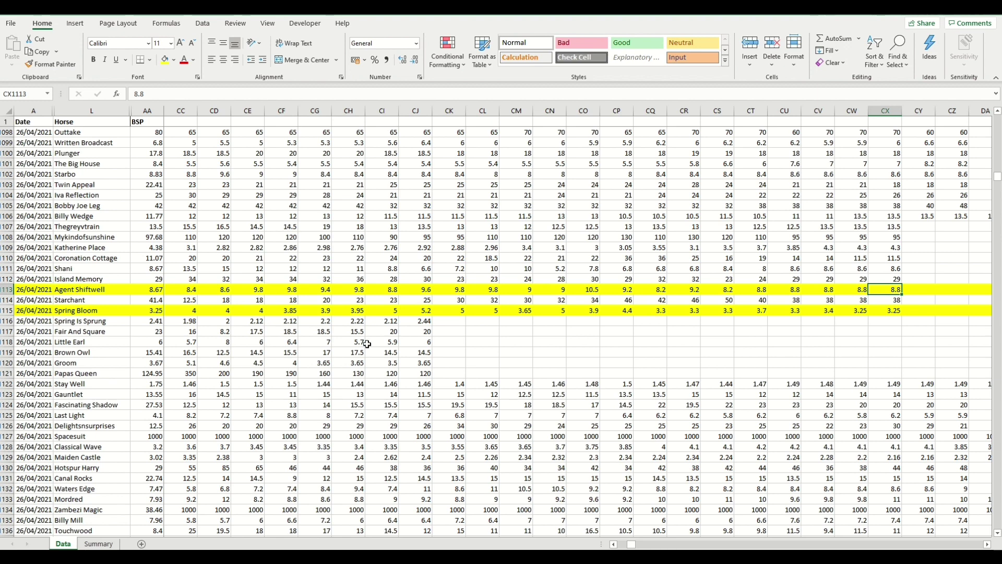
pyautogui.click(9, 289)
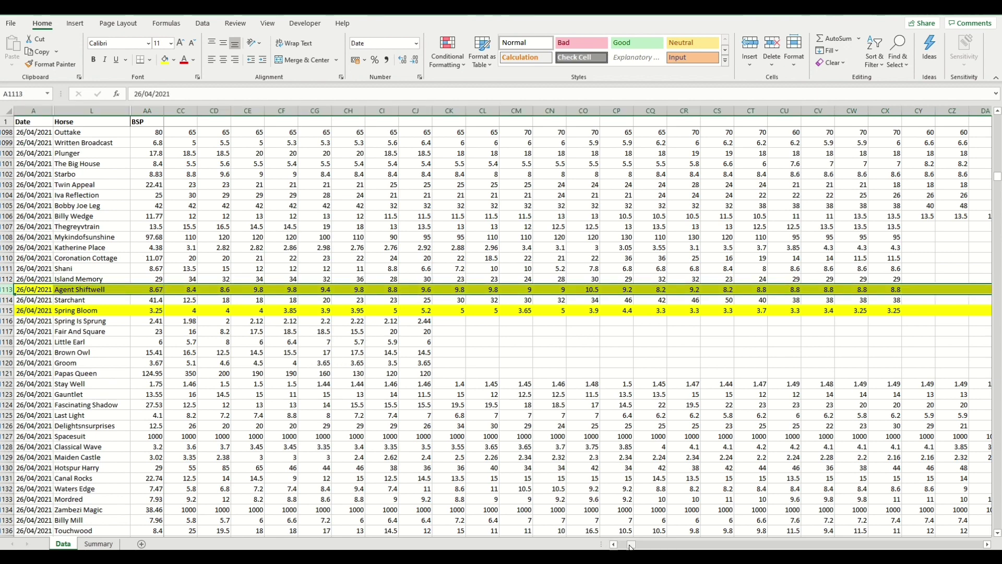
pyautogui.moveTo(631, 546); pyautogui.dragTo(978, 546)
pyautogui.click(827, 290)
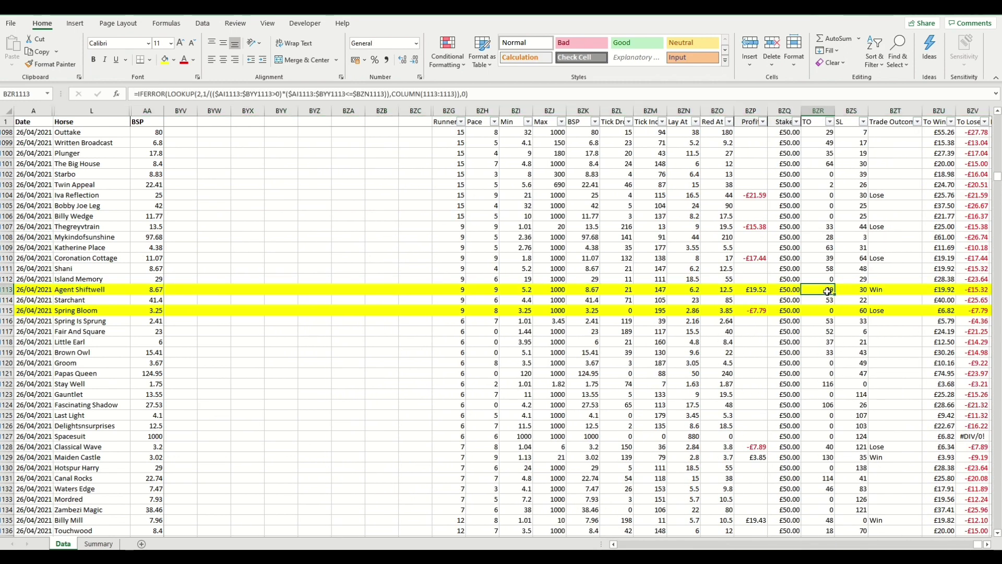
pyautogui.click(860, 289)
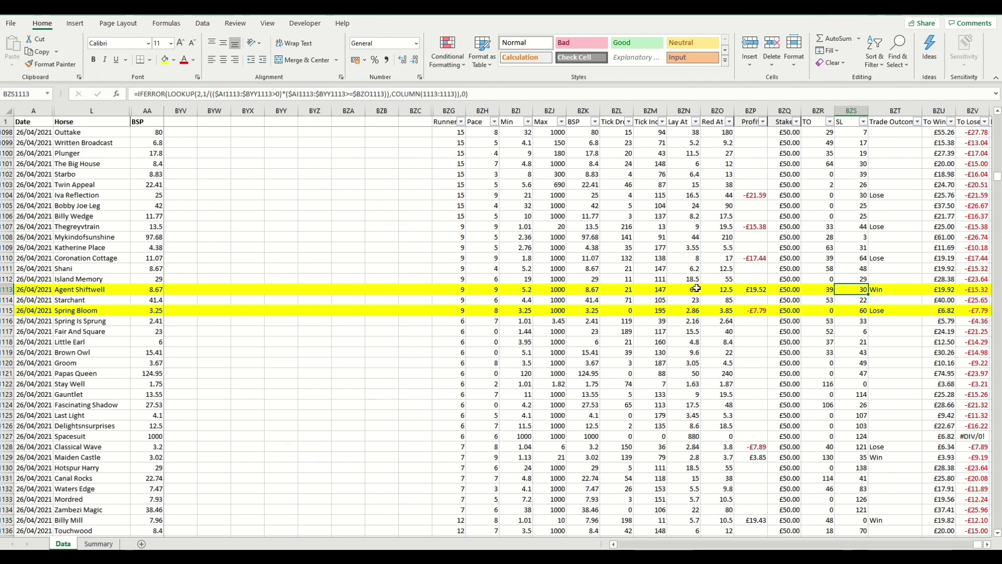
pyautogui.click(824, 291)
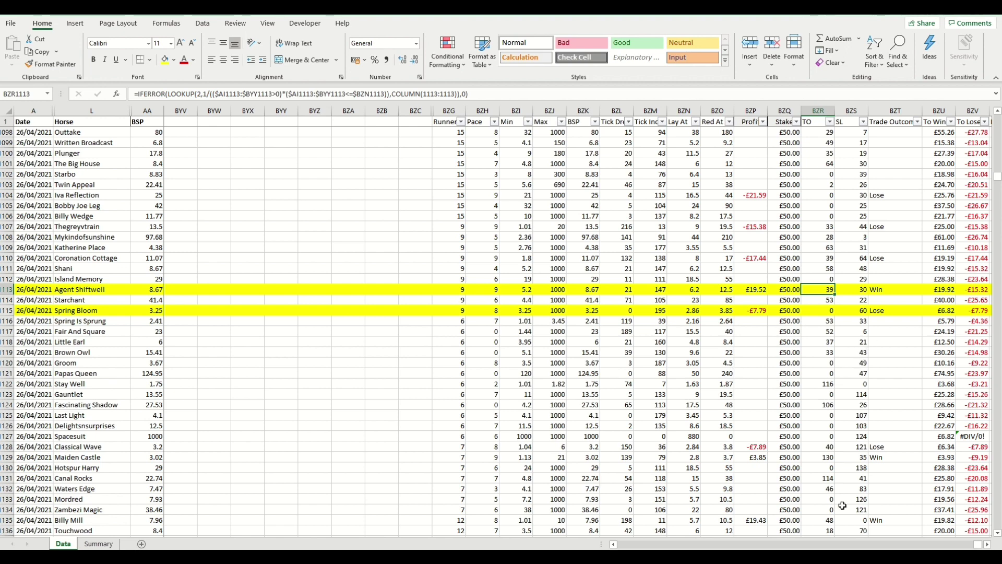
pyautogui.click(982, 543)
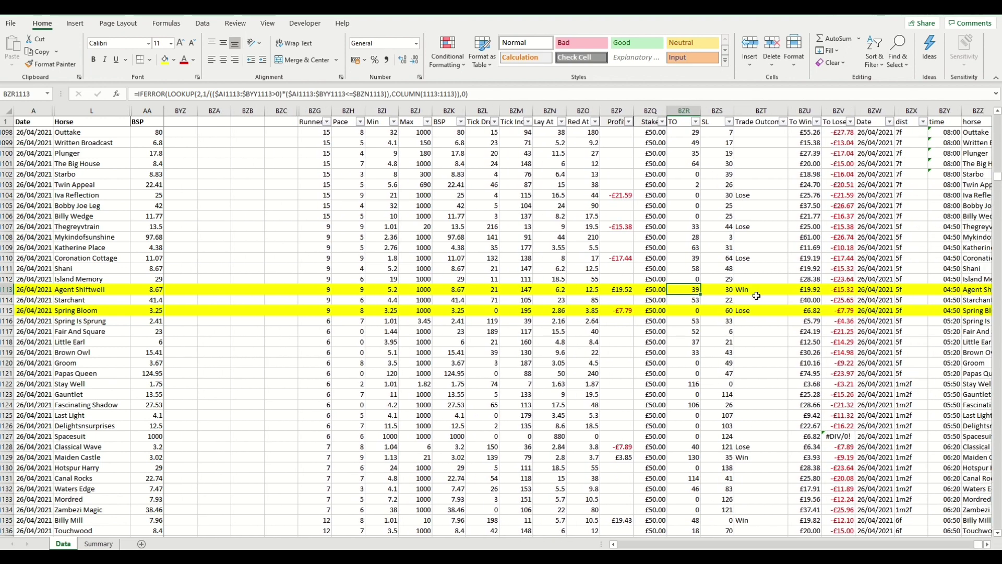
pyautogui.click(751, 291)
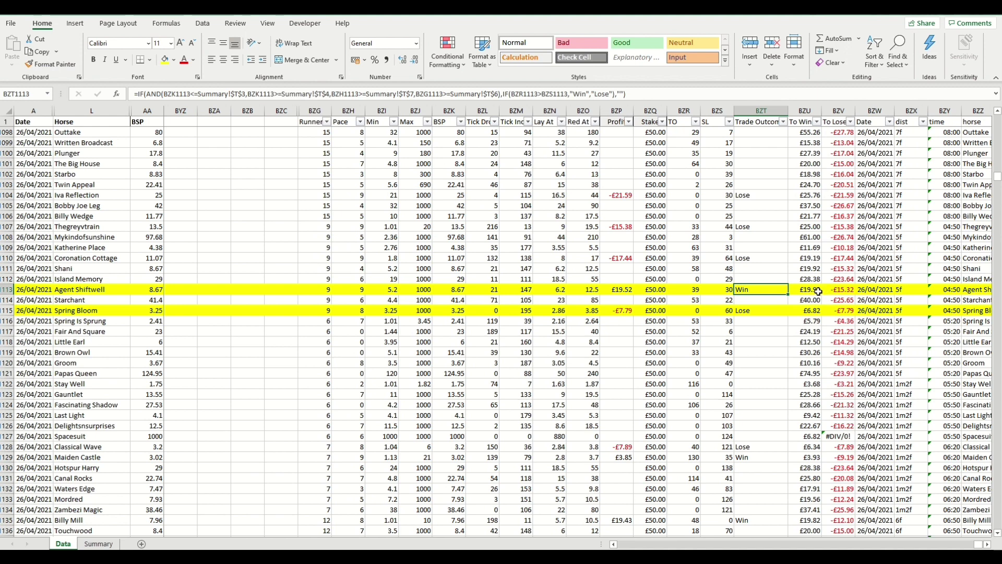
pyautogui.click(817, 291)
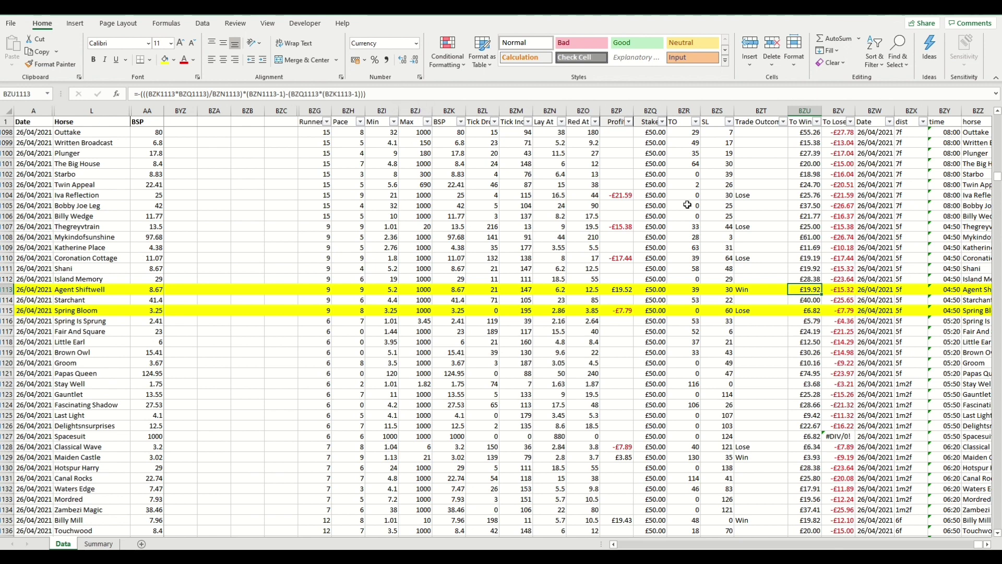
pyautogui.click(841, 291)
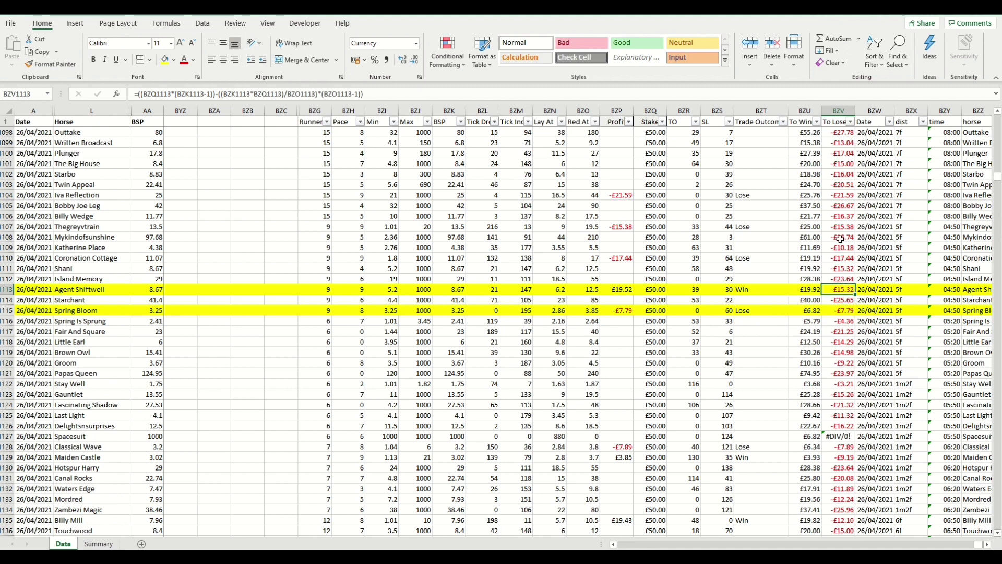
pyautogui.click(869, 292)
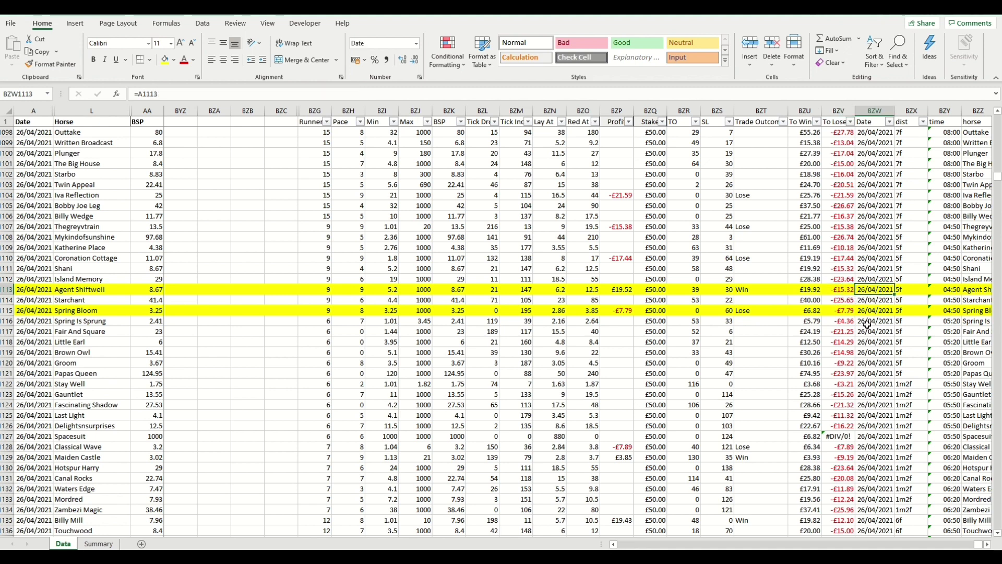
pyautogui.hscroll(4, 986, 543)
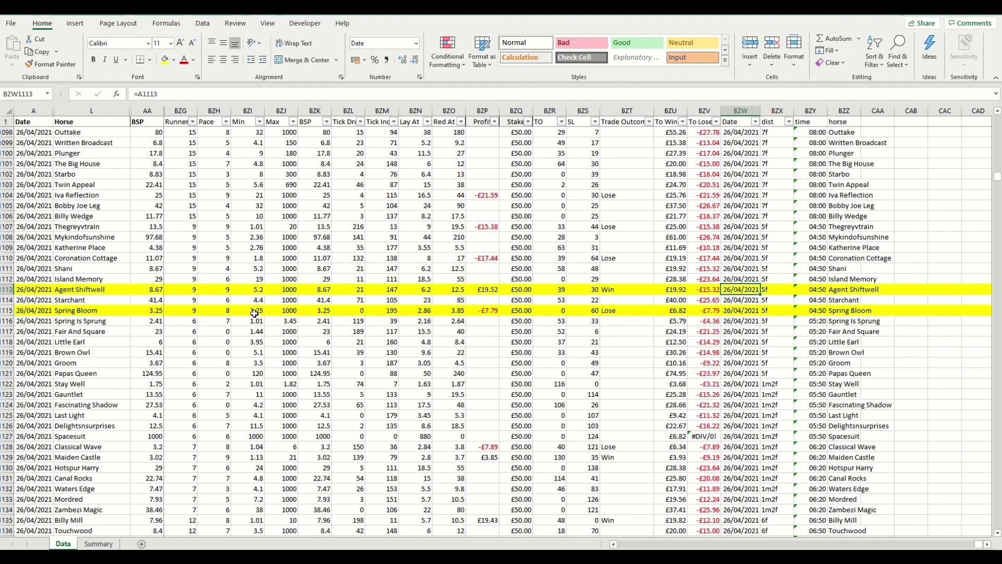
pyautogui.click(315, 313)
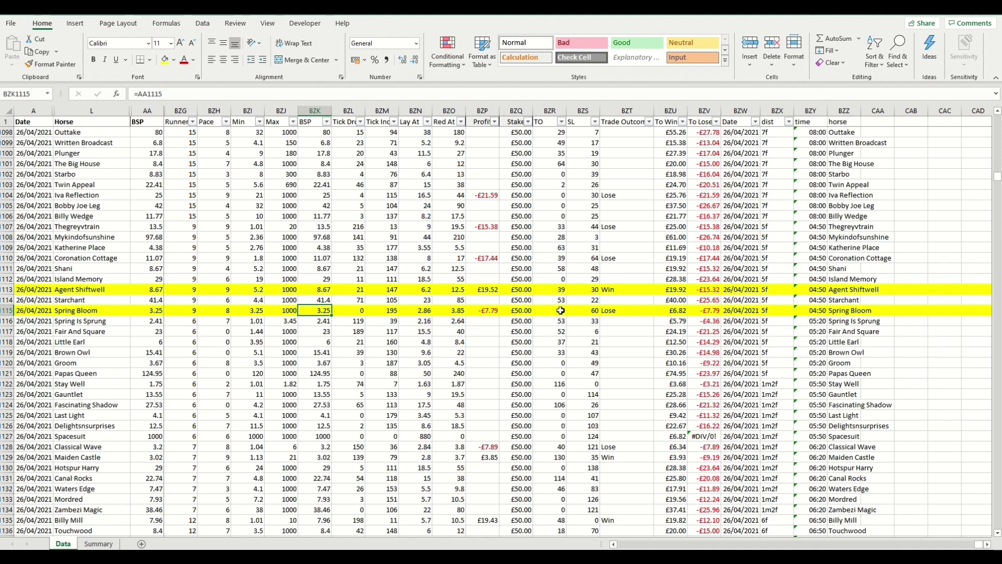
pyautogui.click(425, 311)
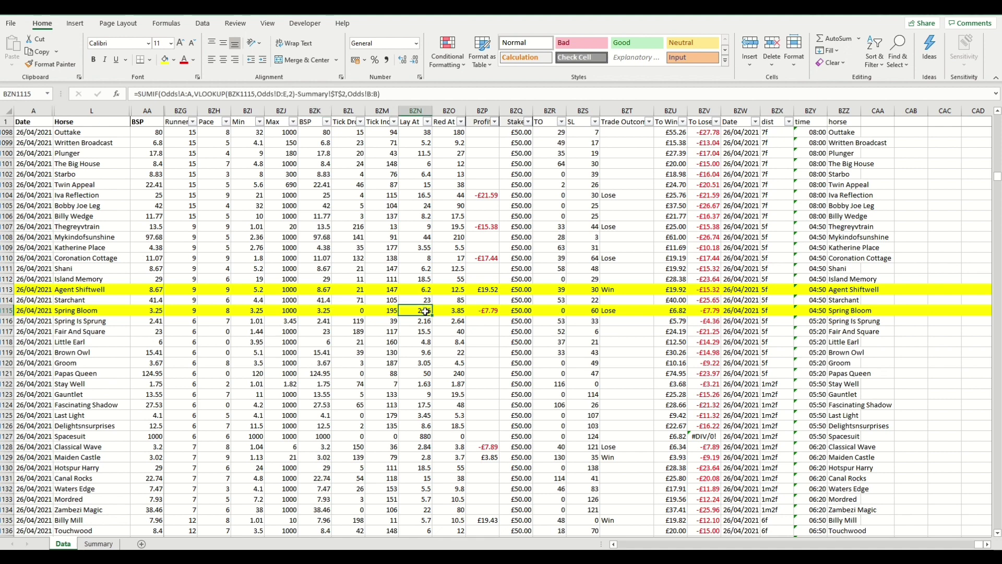
pyautogui.click(257, 310)
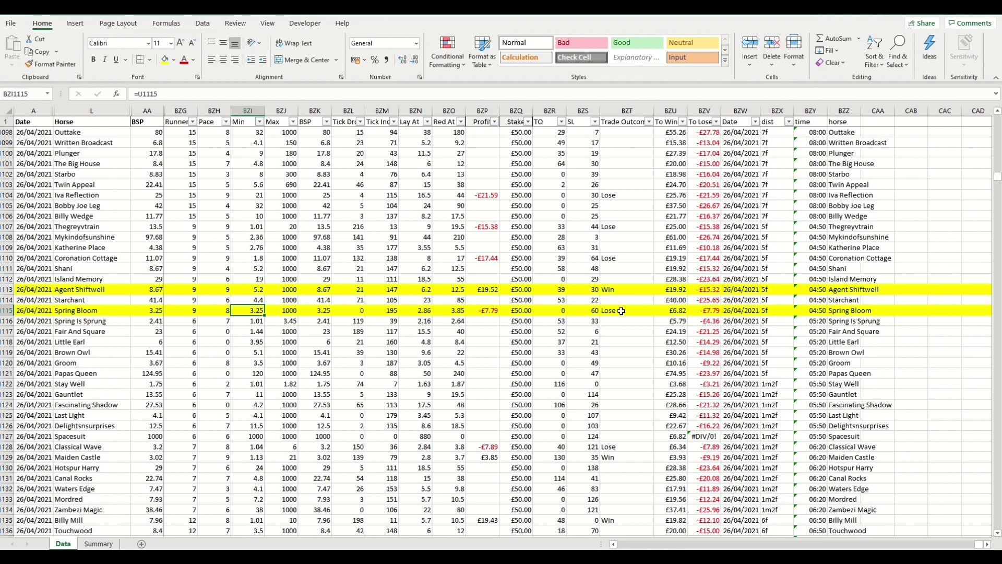
pyautogui.click(486, 311)
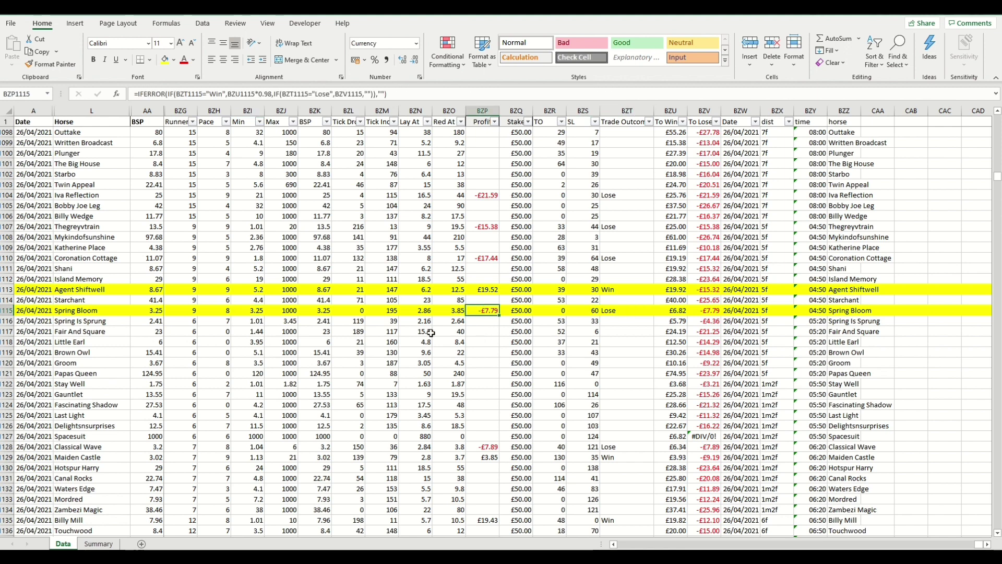
# Step: Set rows 1113–1115 to No Fill, then run Update Returns on the Summary sheet
pyautogui.moveTo(4, 289); pyautogui.dragTo(4, 309)
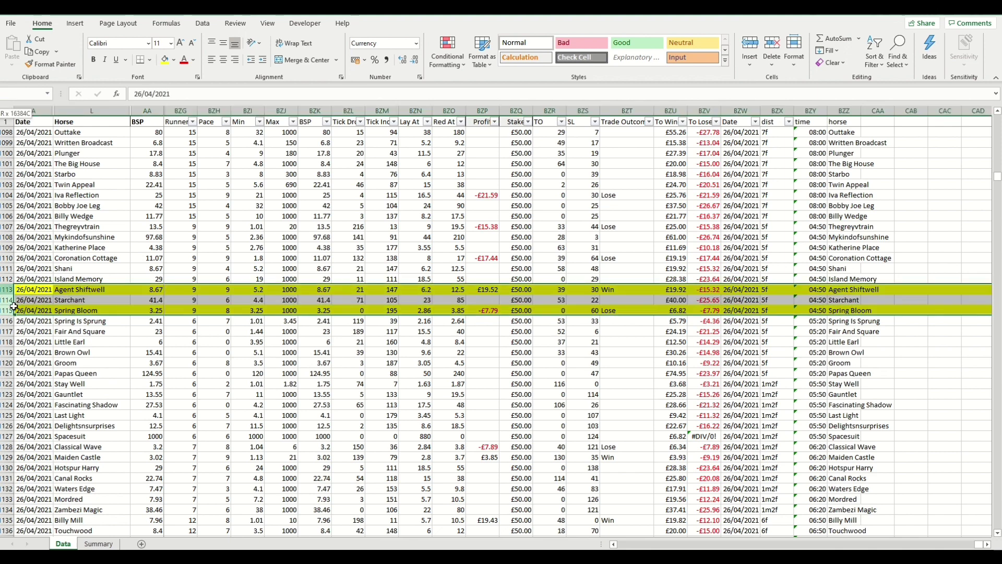
pyautogui.click(174, 59)
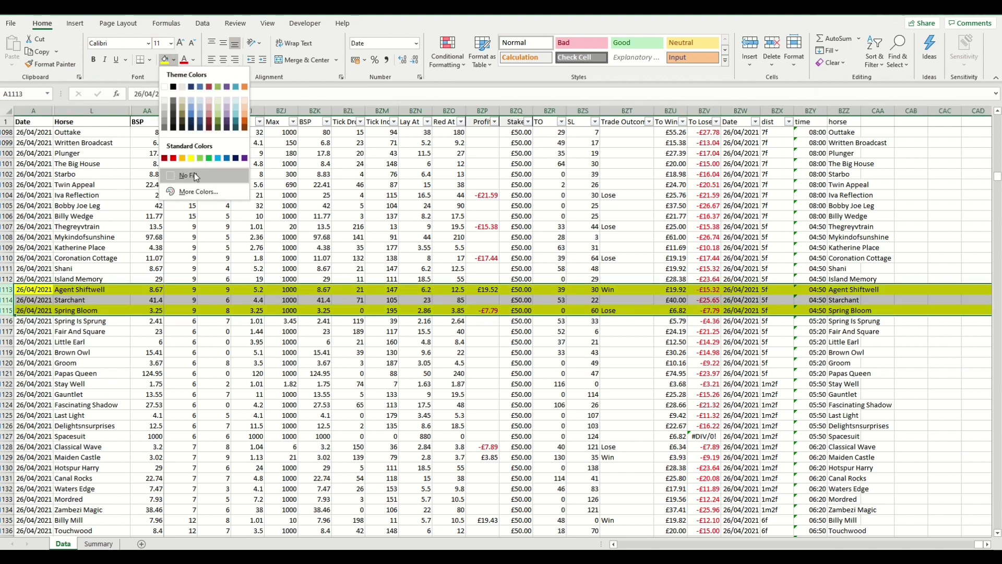
pyautogui.click(187, 175)
pyautogui.click(98, 543)
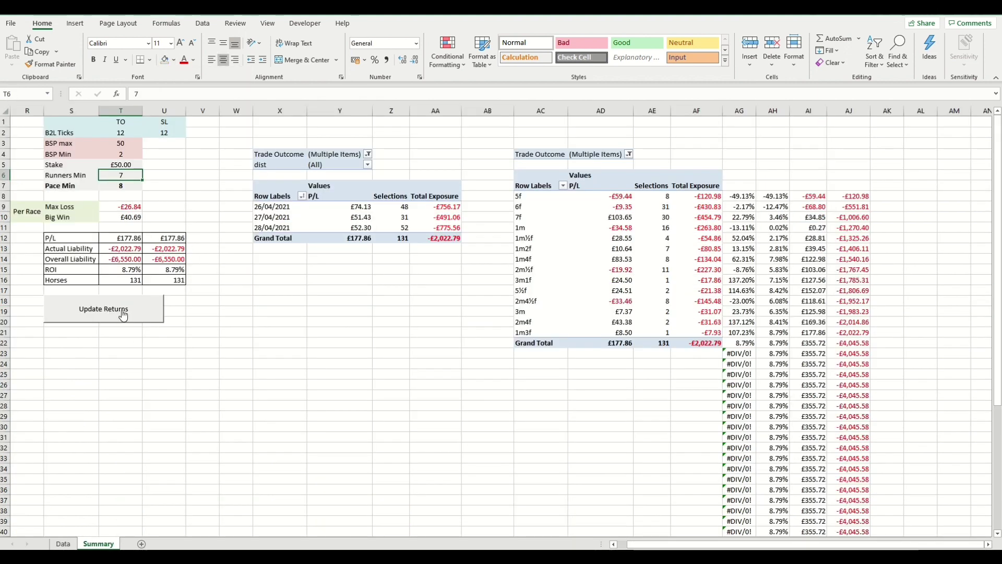
pyautogui.click(122, 312)
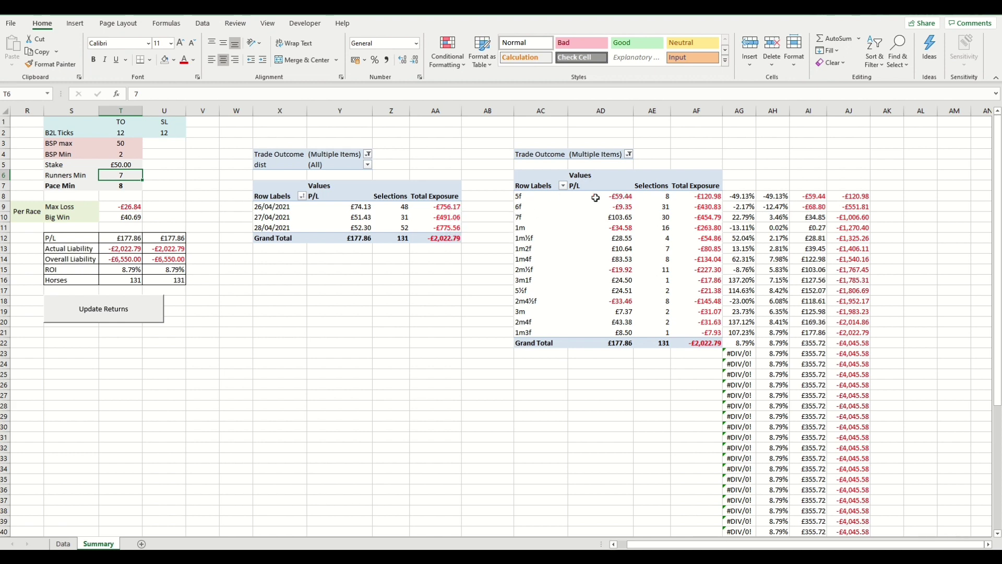
# Step: Reorder the distance pivot: 1m3f after 1m2f, 5½f at the top, 2m4½f after 2m4f
pyautogui.click(540, 330)
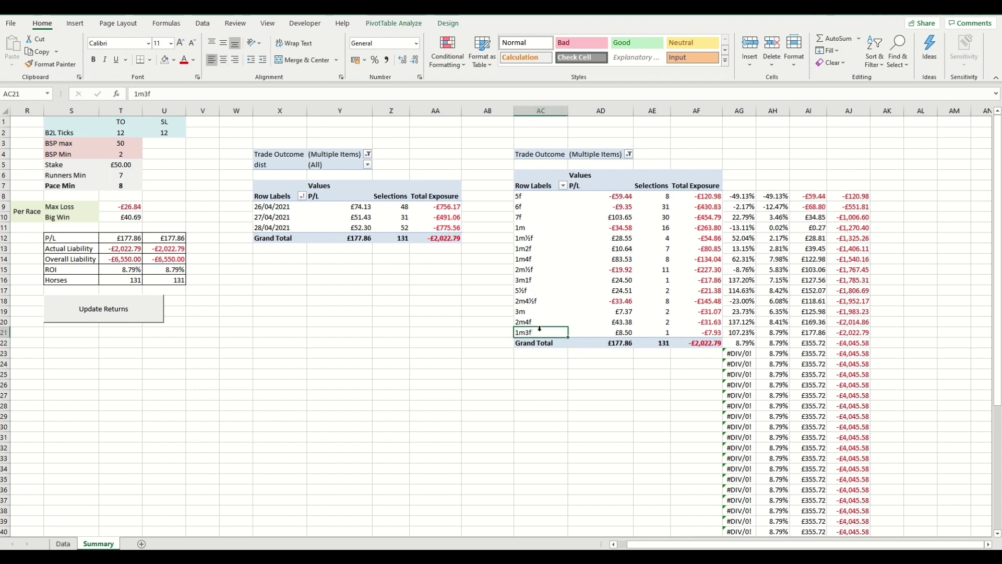
pyautogui.moveTo(547, 328); pyautogui.dragTo(547, 255)
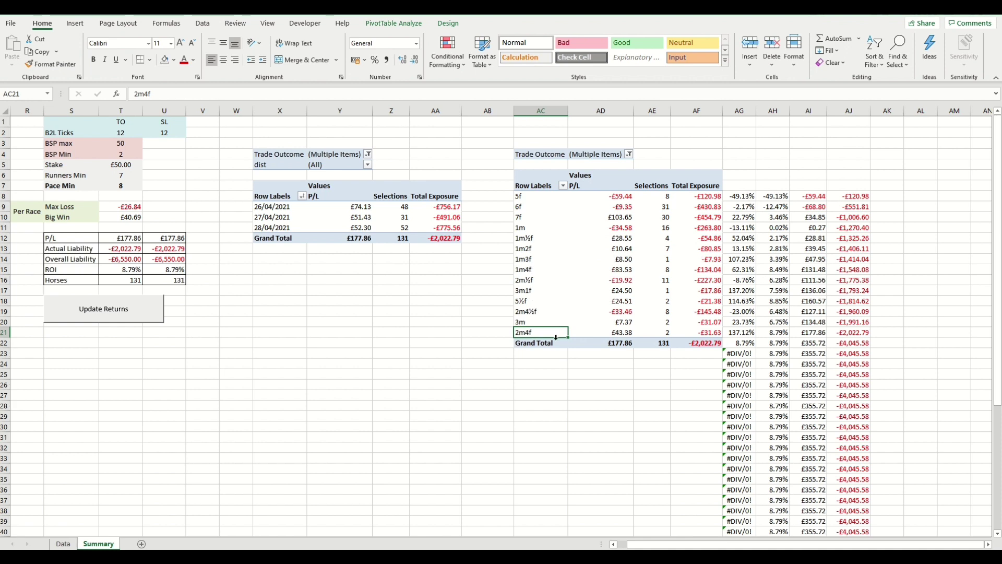
pyautogui.click(538, 295)
pyautogui.moveTo(541, 296); pyautogui.dragTo(546, 194)
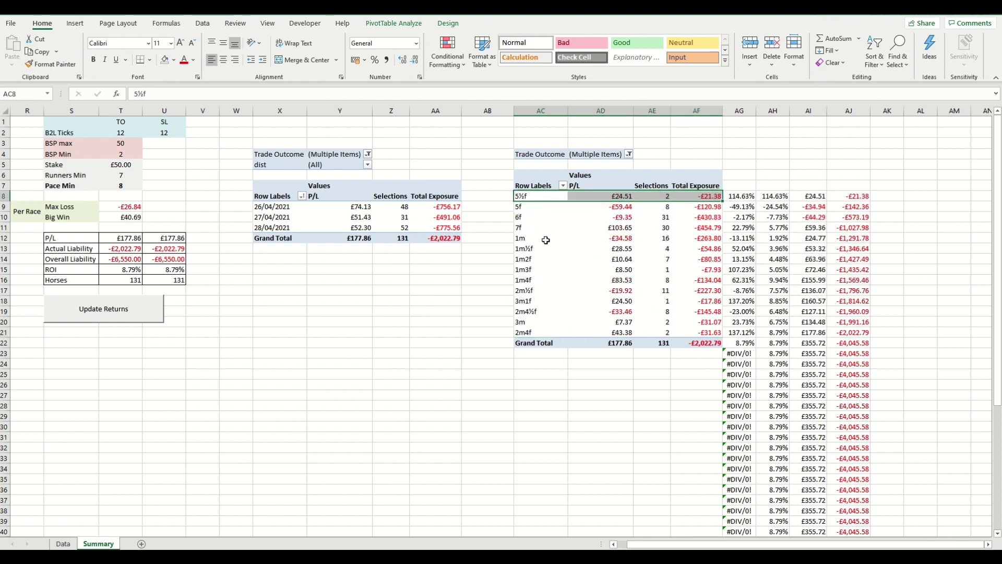
pyautogui.click(543, 311)
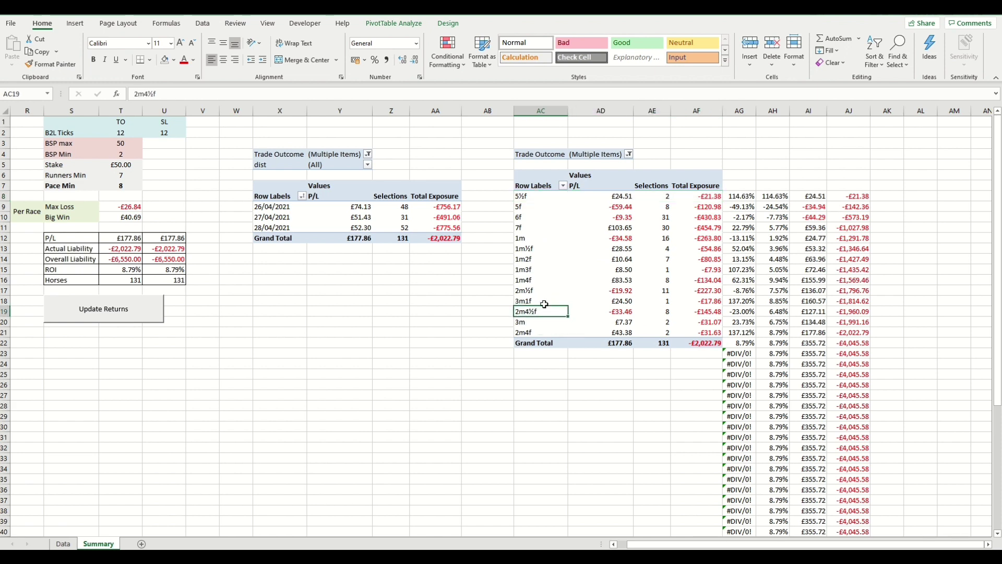
pyautogui.moveTo(543, 304); pyautogui.dragTo(536, 318)
pyautogui.click(533, 335)
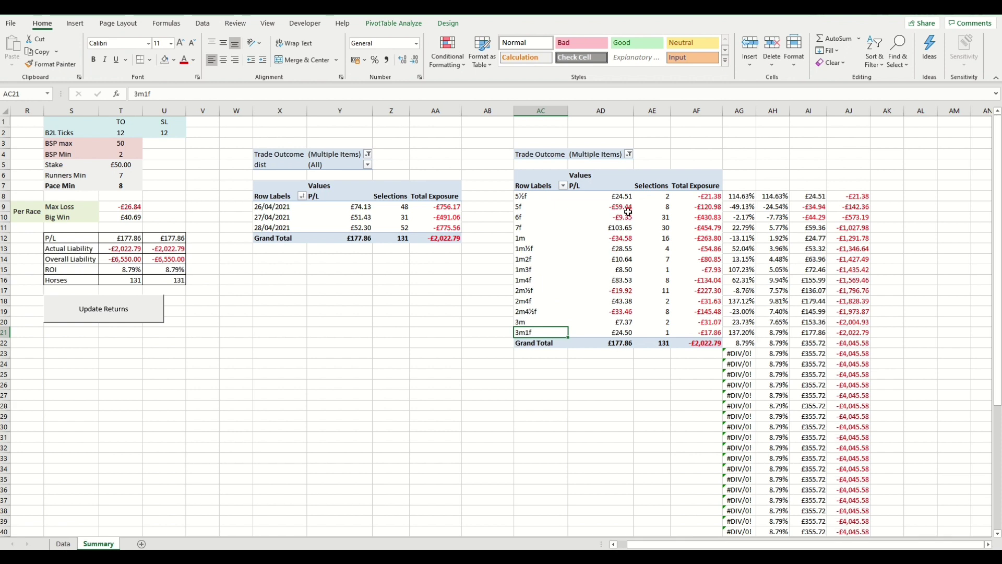
pyautogui.click(310, 310)
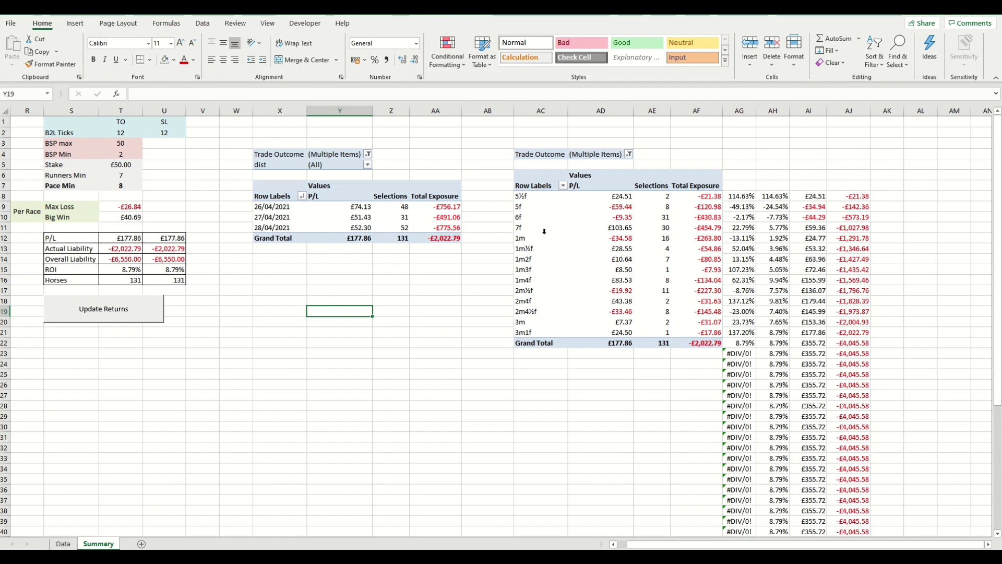
pyautogui.click(131, 239)
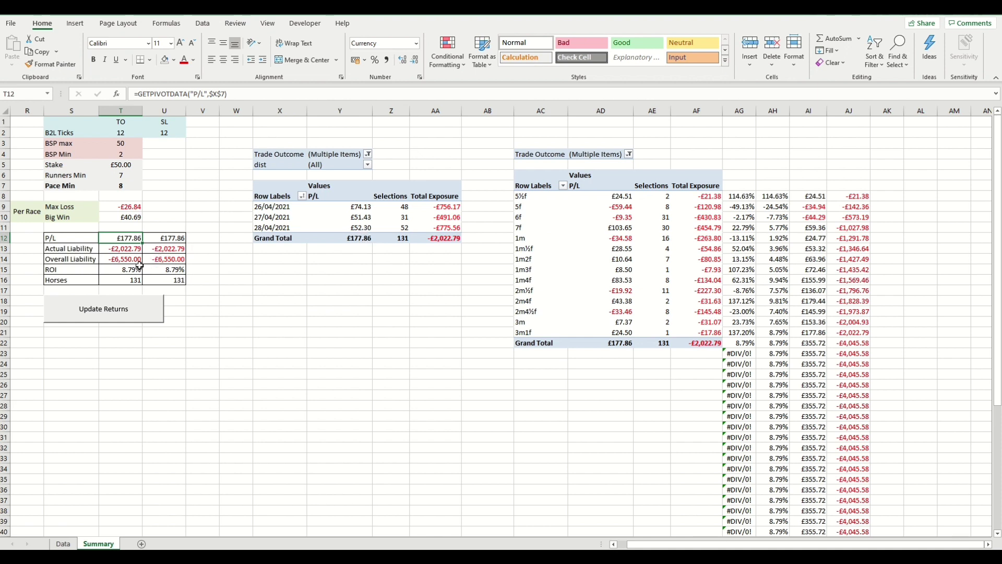
pyautogui.click(133, 253)
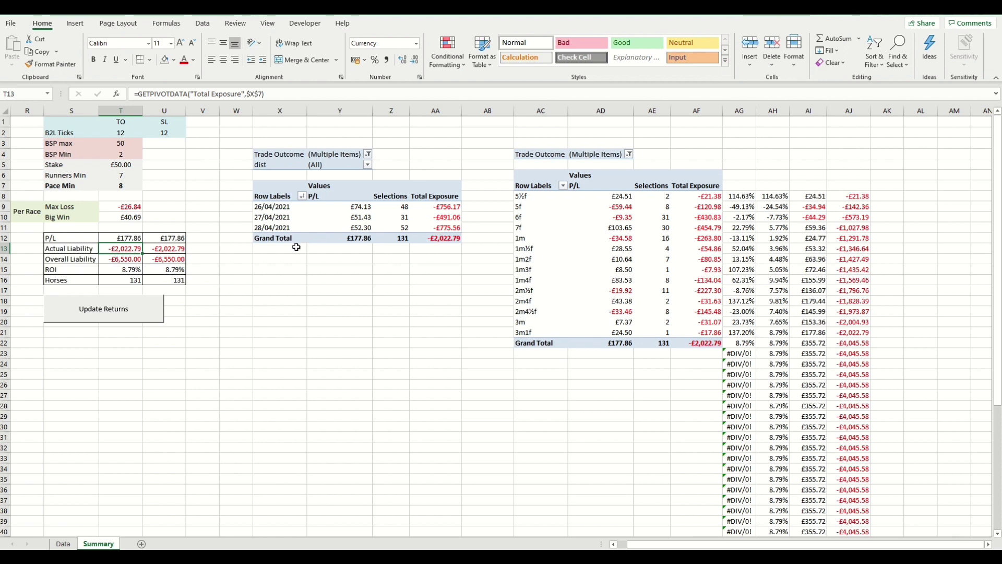
pyautogui.click(132, 262)
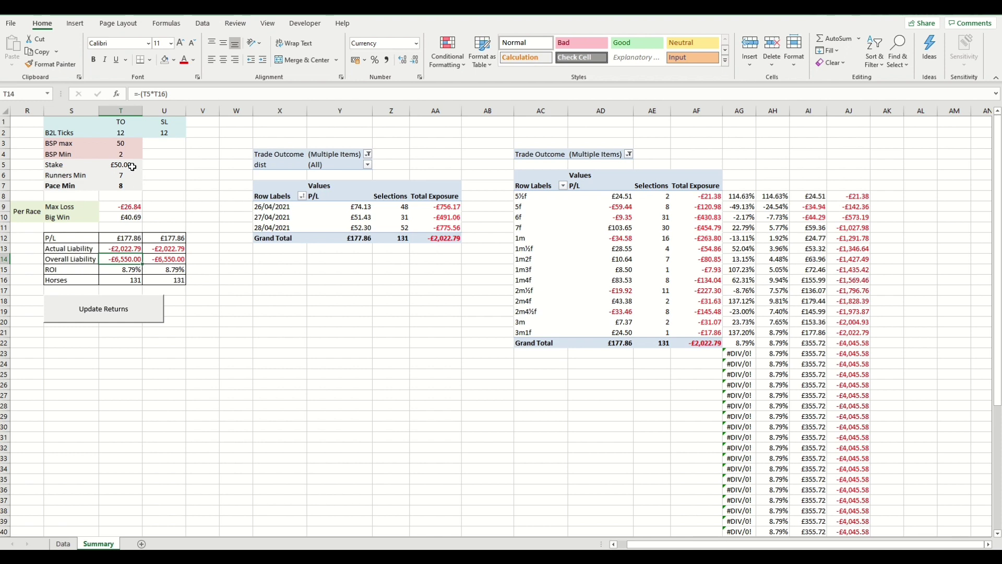
pyautogui.click(132, 166)
pyautogui.click(137, 282)
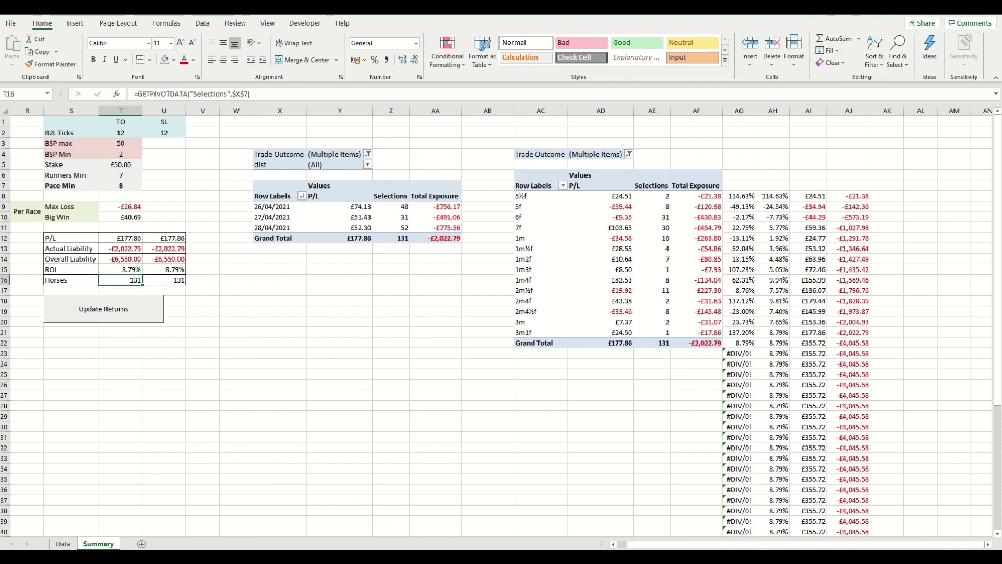
pyautogui.click(127, 271)
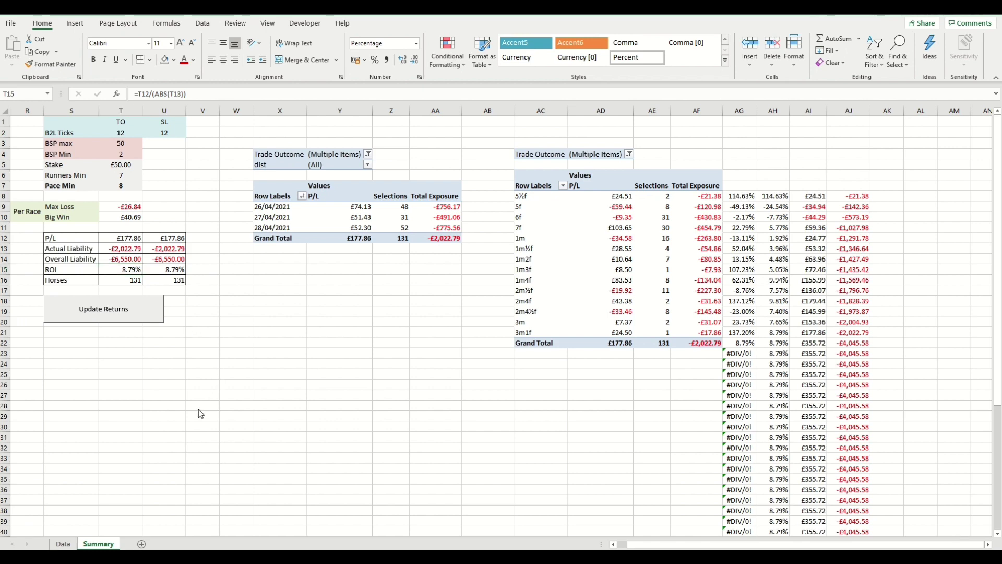
# Step: On the Data sheet, jump to the end of the table and select the first empty row
pyautogui.click(63, 543)
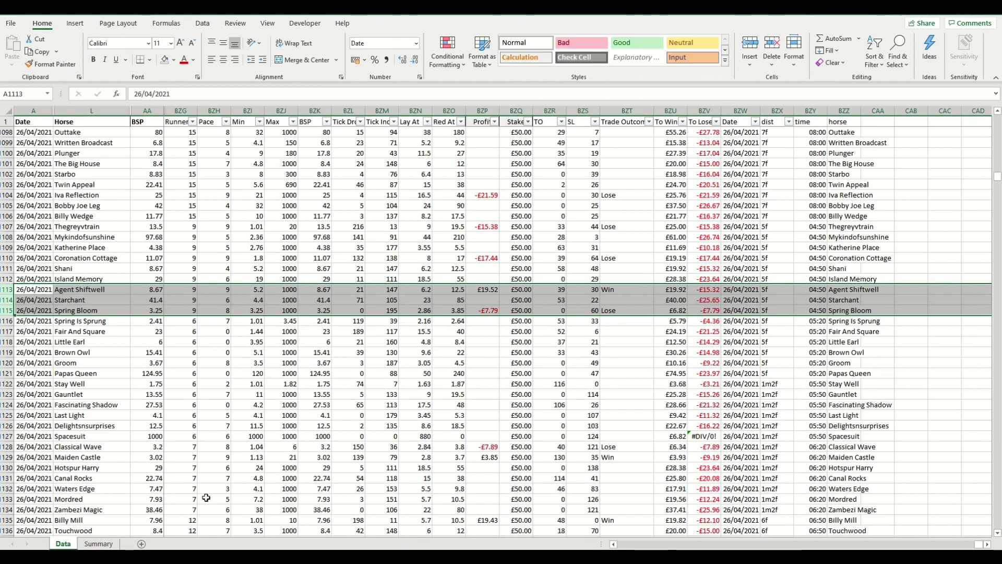
pyautogui.hotkey('ctrl', 'Down')
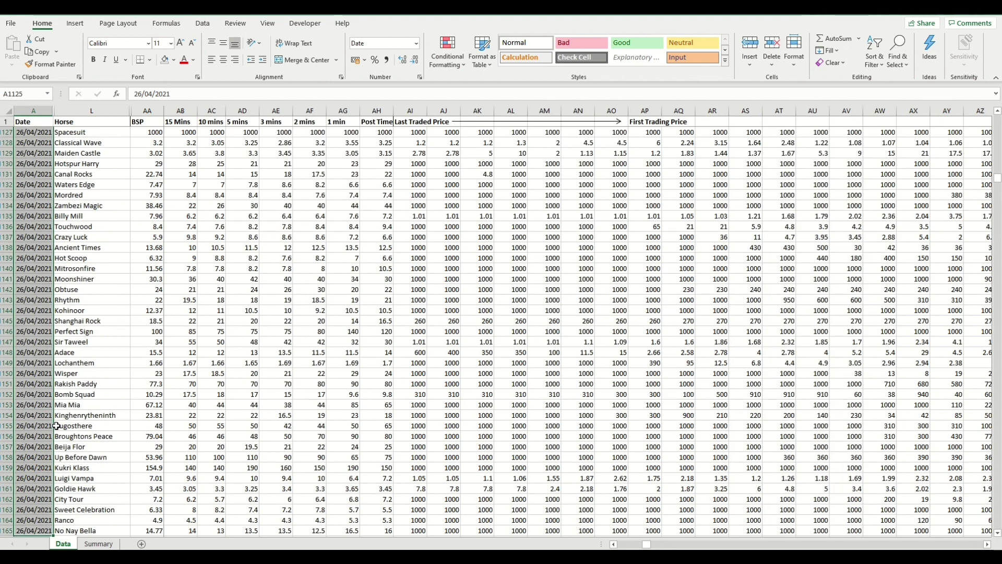
pyautogui.scroll(-5, 79, 410)
pyautogui.click(37, 383)
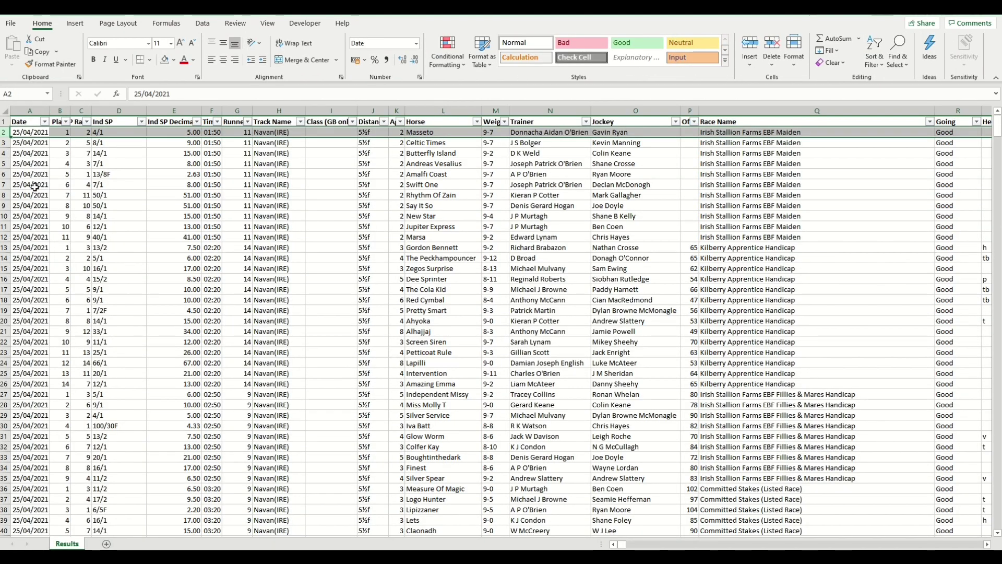
# Step: Copy the 25/04/2021 results and paste them into the Data sheet starting at A1166
pyautogui.hotkey('ctrl', 'shift', 'End')
pyautogui.hotkey('ctrl', 'c')
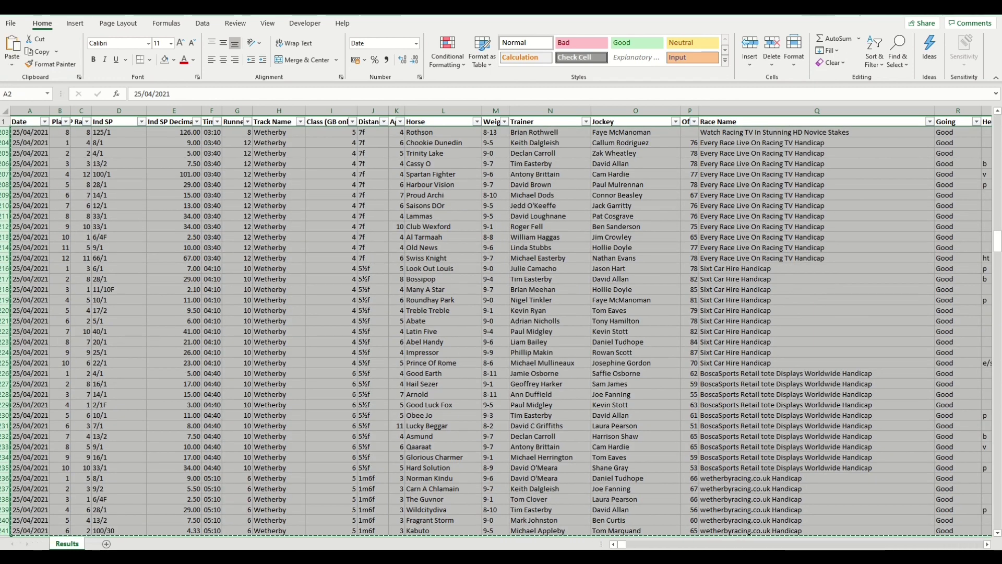
pyautogui.hotkey('alt', 'Tab')
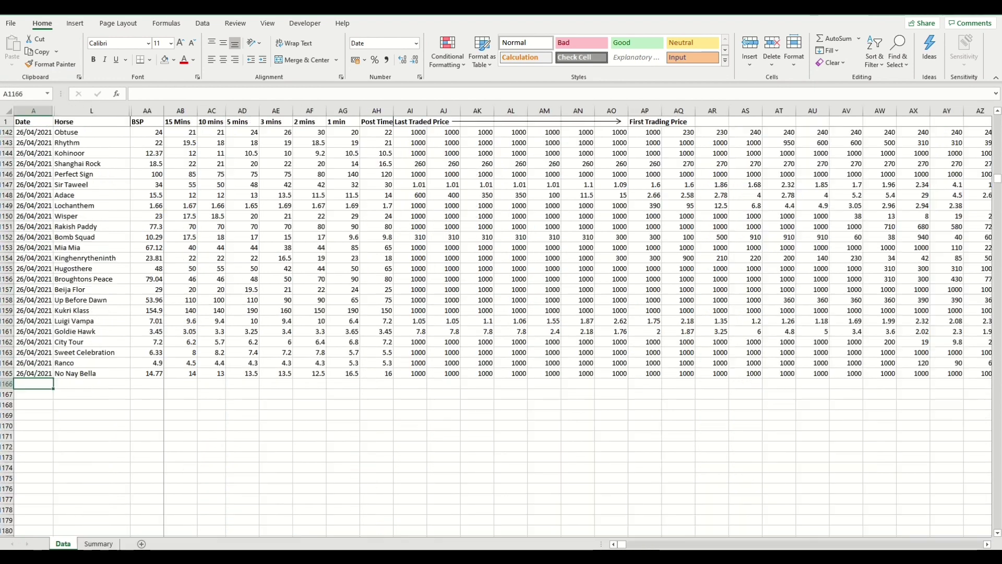
pyautogui.click(19, 55)
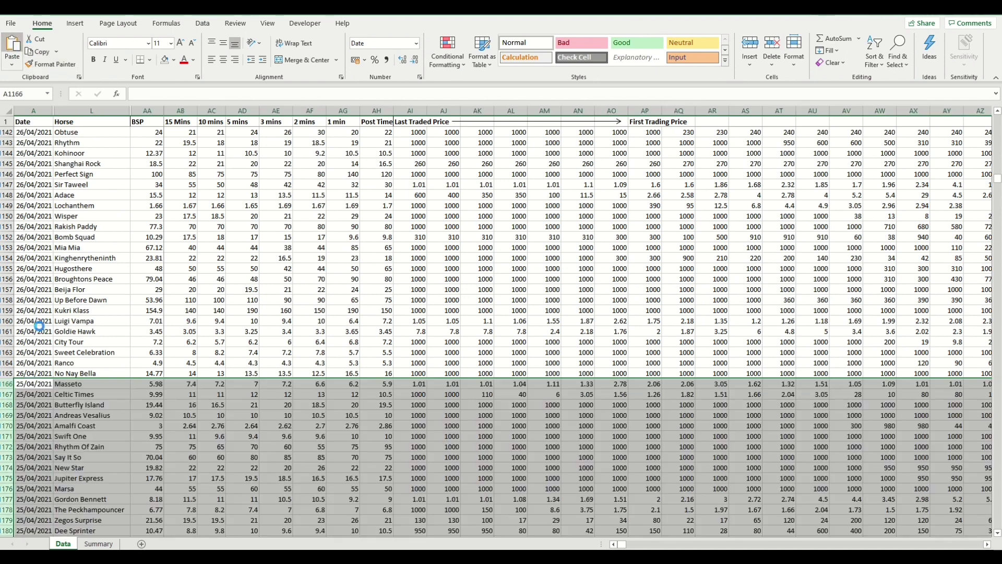
pyautogui.hotkey('ctrl', 'shift', 'Down')
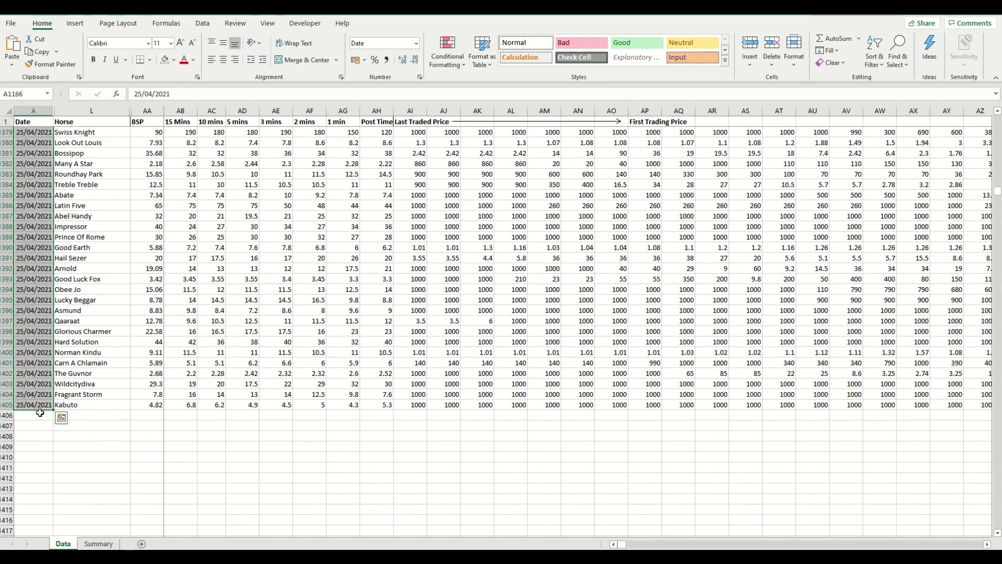
pyautogui.click(31, 414)
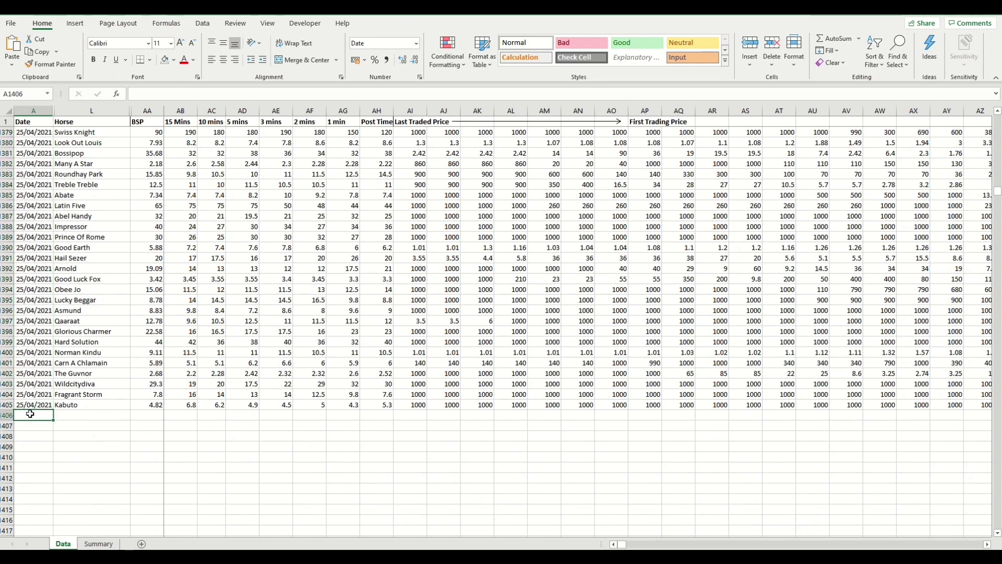
pyautogui.hotkey('ctrl', 'v')
# Step: Copy the 24/04/2021 results table and paste it into the Data sheet starting at A1406
pyautogui.hotkey('alt', 'Tab')
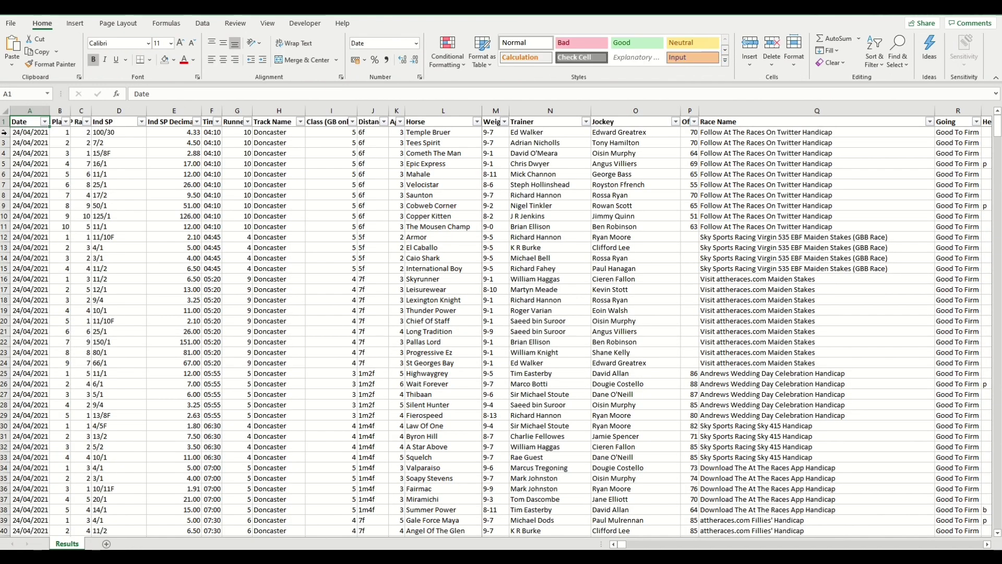
pyautogui.press('Down')
pyautogui.hotkey('ctrl', 'shift', 'Right')
pyautogui.hotkey('ctrl', 'shift', 'Down')
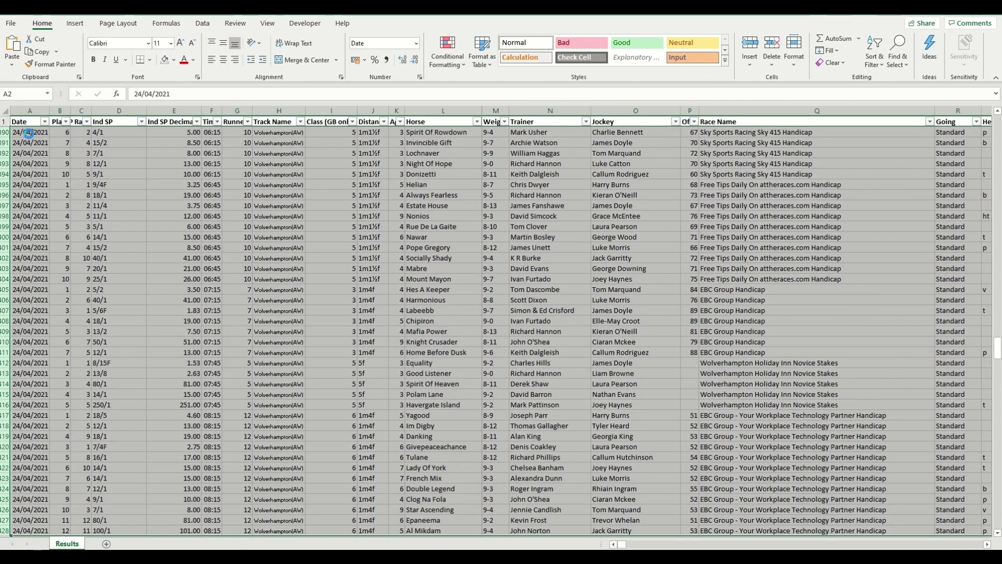
pyautogui.hotkey('ctrl', 'c')
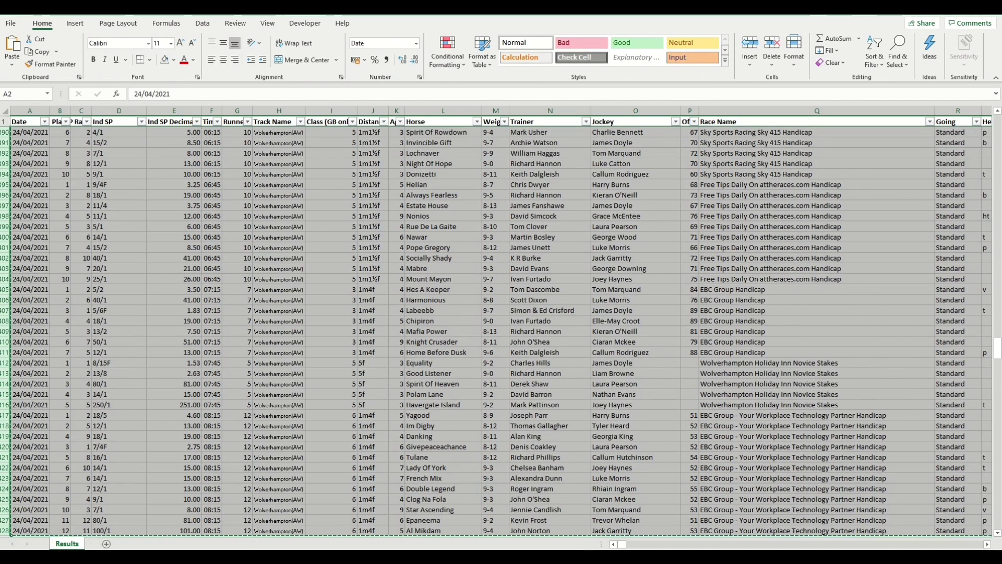
pyautogui.hotkey('alt', 'Tab')
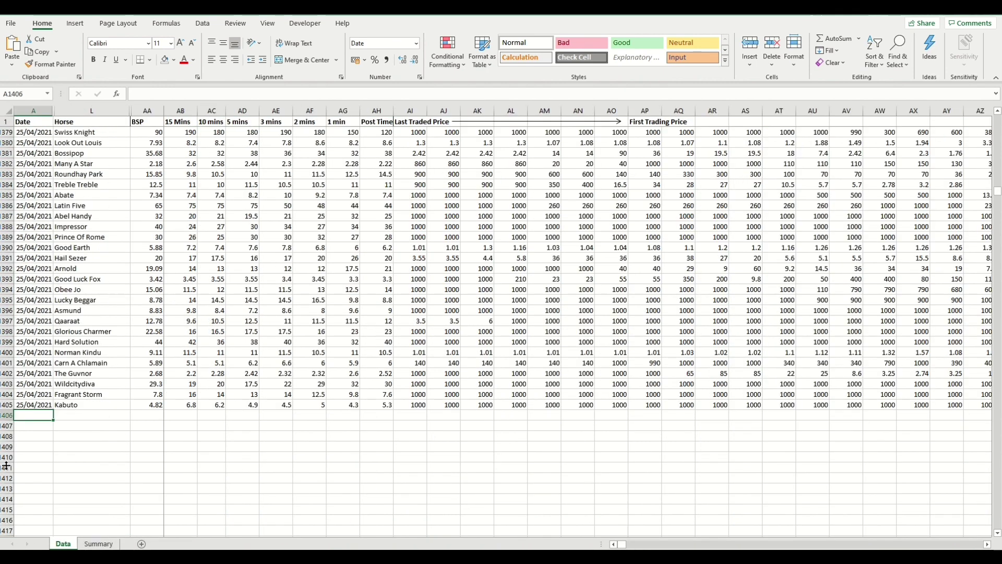
pyautogui.hotkey('ctrl', 'v')
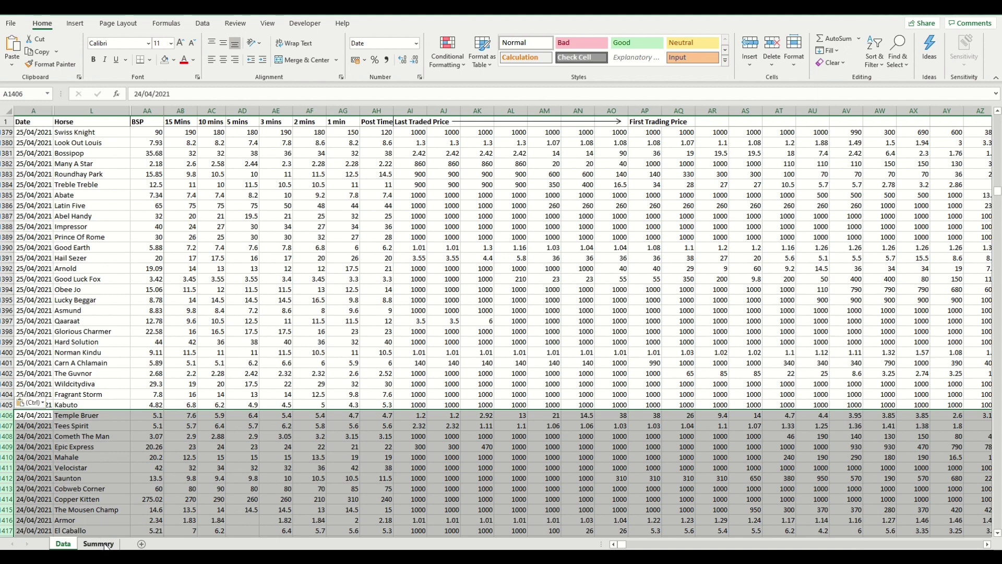
# Step: Select the last formula rows BZG1163:BZY1164 to fill them down to row 2270
pyautogui.moveTo(623, 546); pyautogui.dragTo(984, 541)
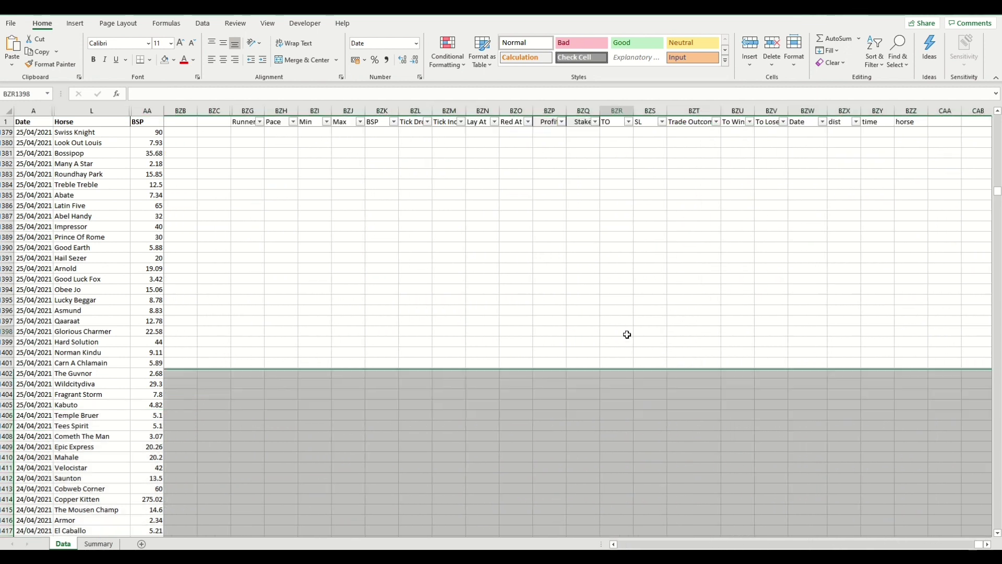
pyautogui.click(621, 332)
pyautogui.hotkey('ctrl', 'shift', 'Up')
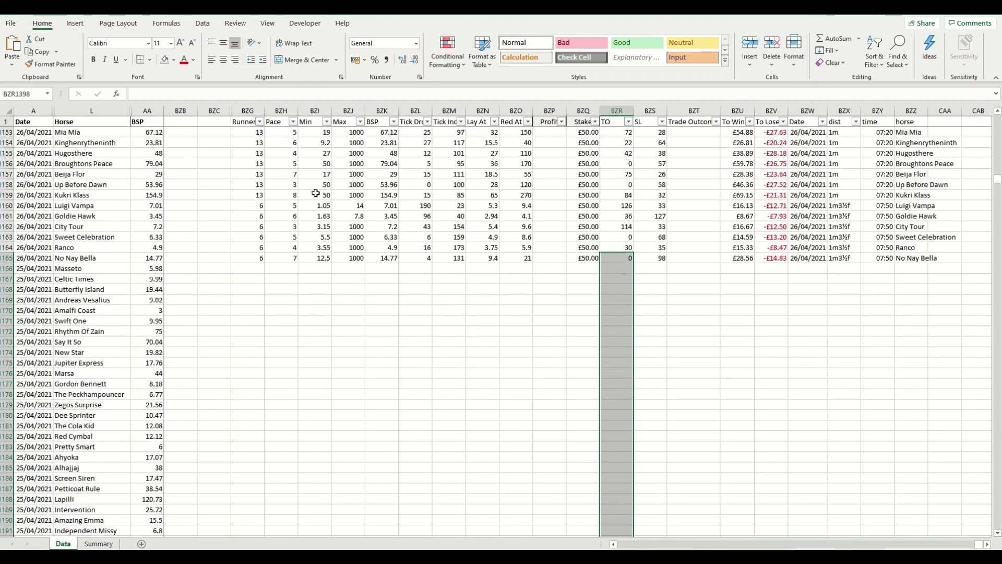
pyautogui.moveTo(261, 235); pyautogui.dragTo(851, 149)
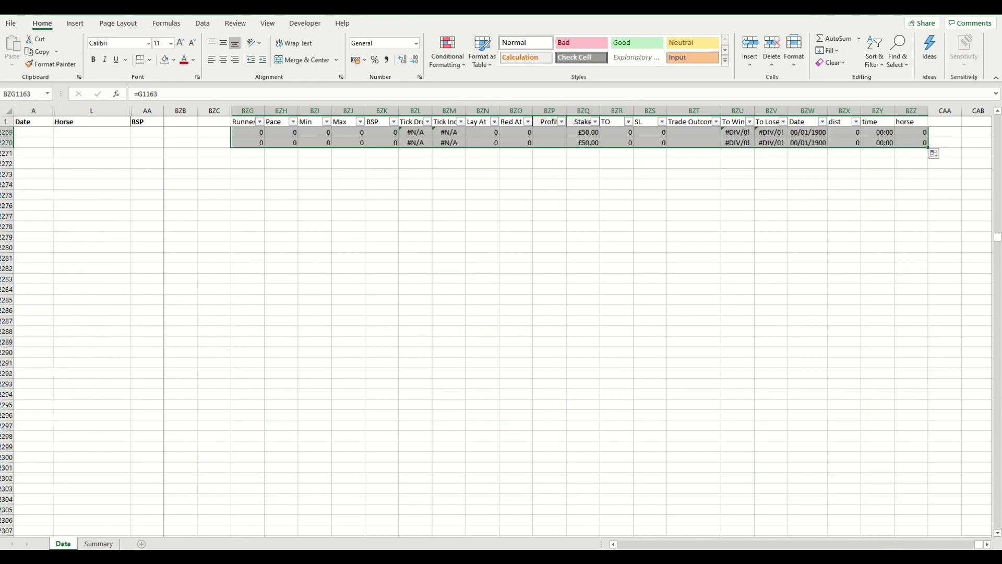
# Step: Run Update Returns on the Summary sheet so the pivots cover 24–28 April
pyautogui.click(98, 543)
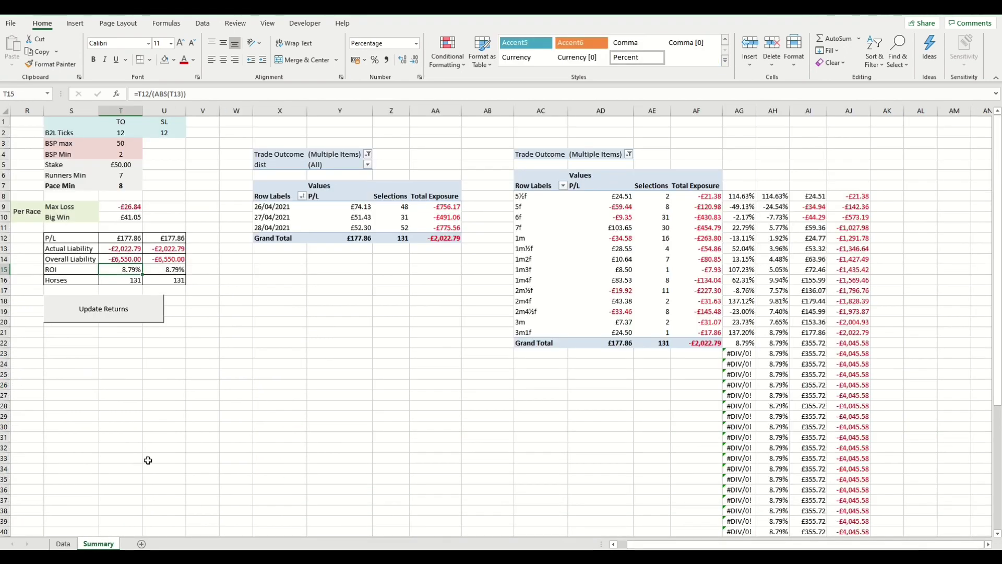
pyautogui.click(128, 310)
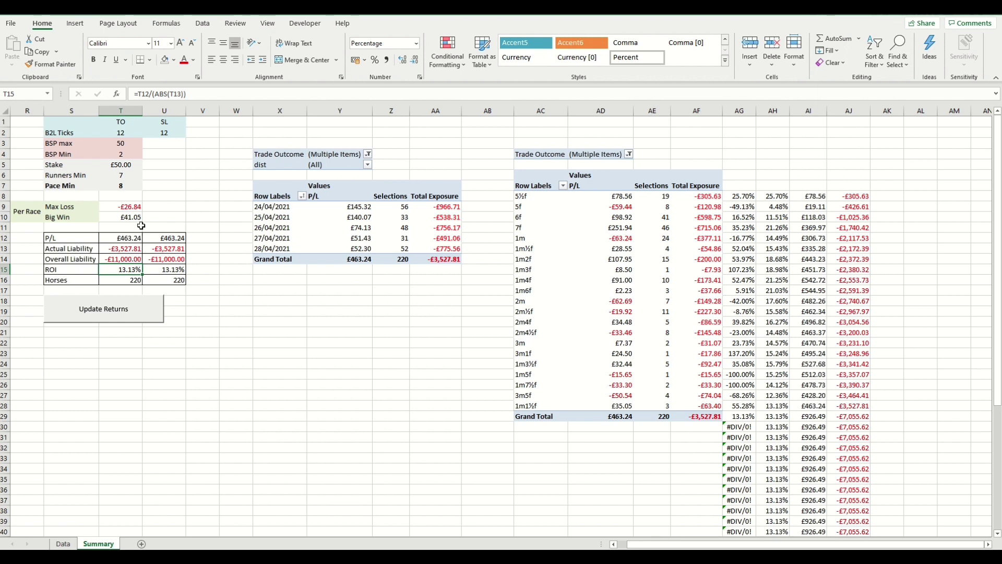
pyautogui.click(130, 187)
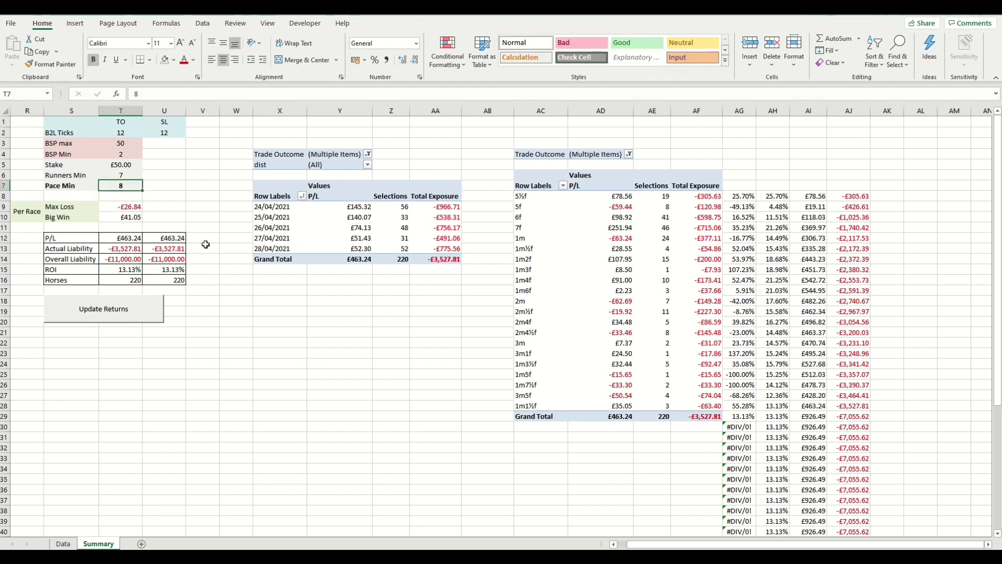
pyautogui.write('1')
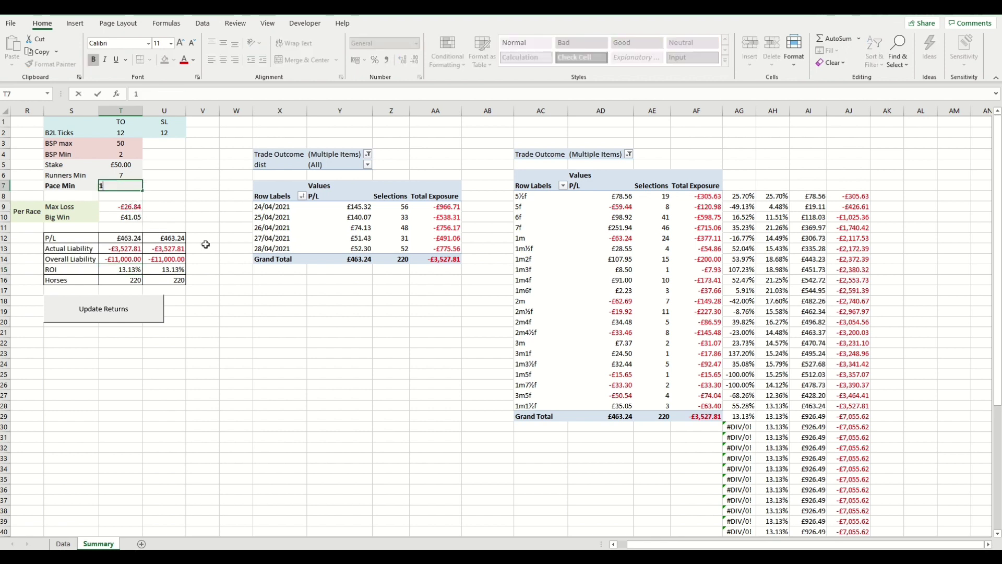
pyautogui.click(203, 290)
pyautogui.click(130, 315)
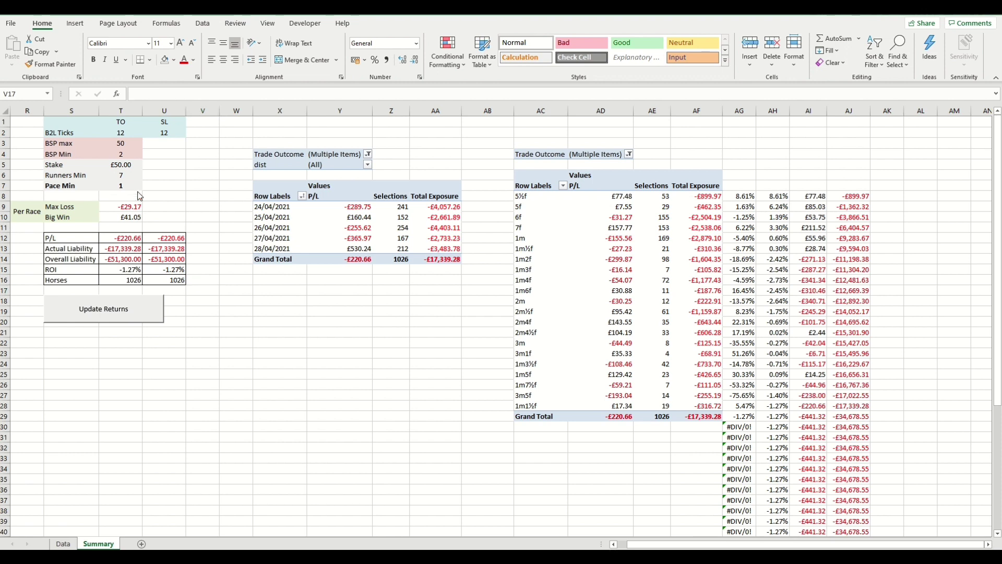
pyautogui.click(129, 186)
pyautogui.write('2')
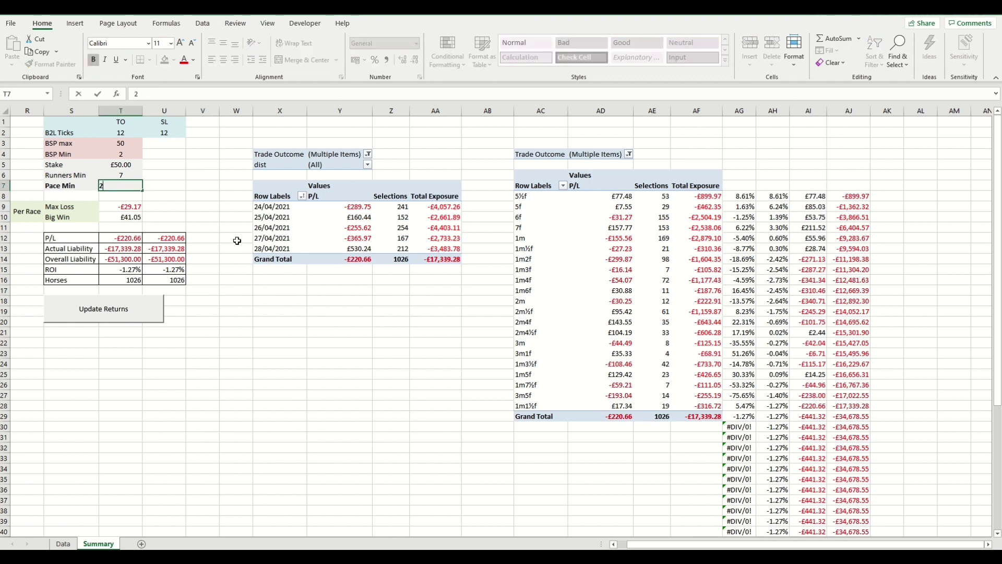
pyautogui.click(242, 302)
pyautogui.click(136, 316)
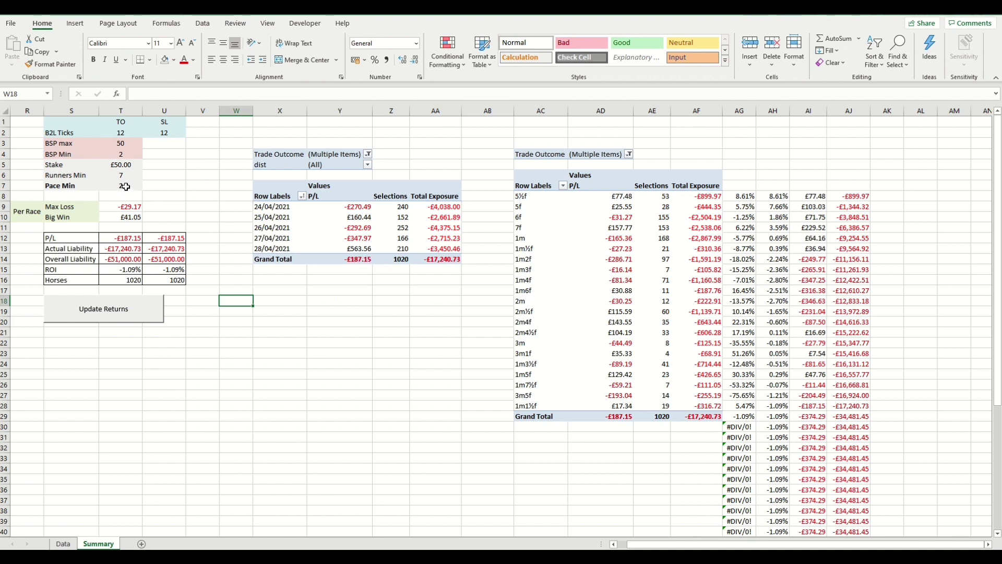
pyautogui.click(126, 186)
pyautogui.write('8')
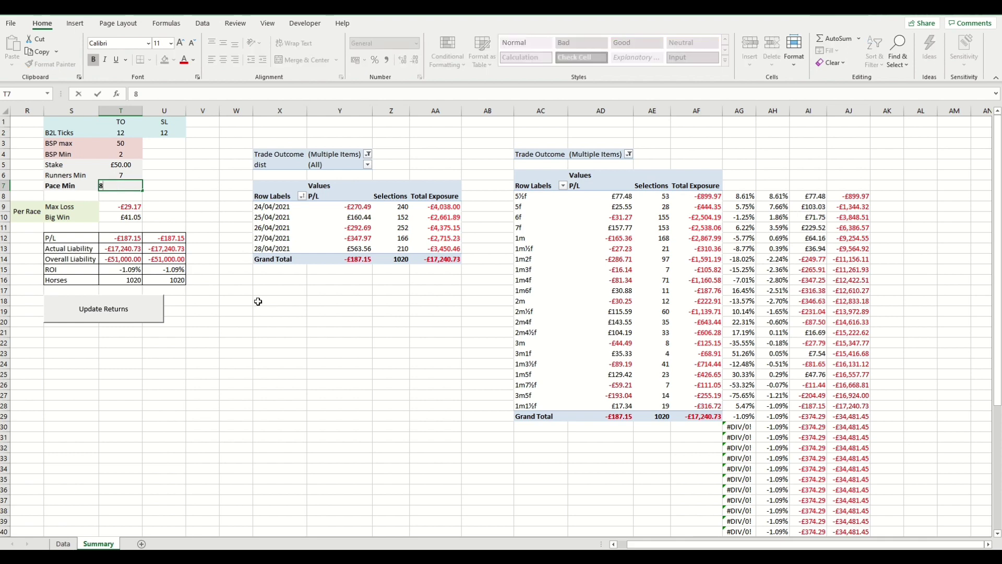
pyautogui.click(261, 332)
pyautogui.click(149, 316)
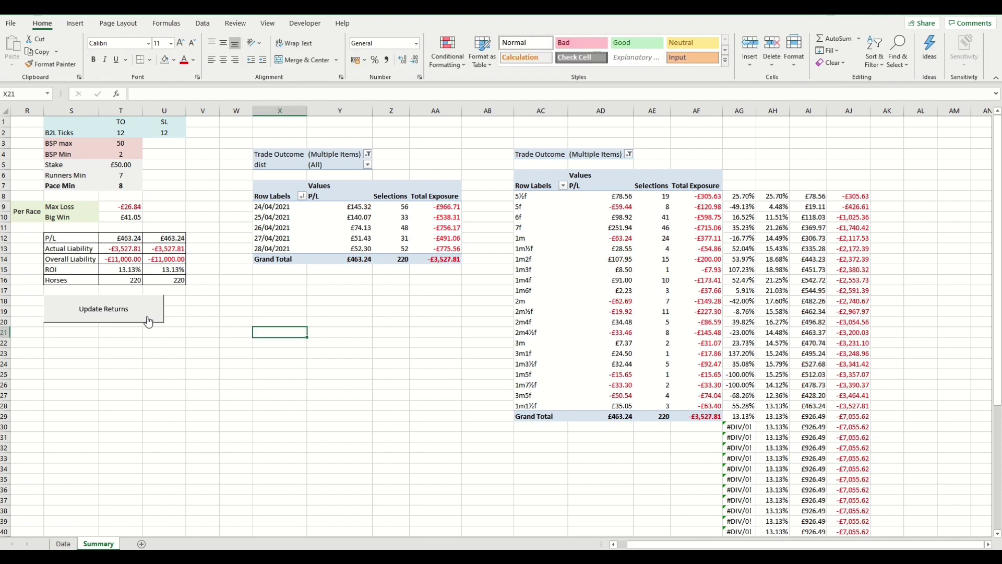
# Step: On the Data sheet, locate the first empty row below the existing entries, A1833
pyautogui.click(63, 543)
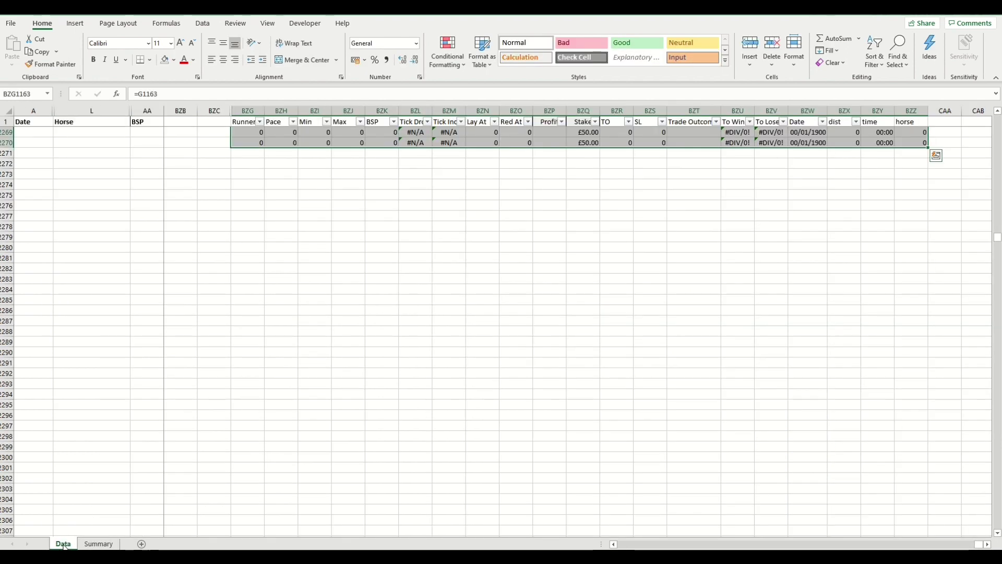
pyautogui.hscroll(-15, 148, 283)
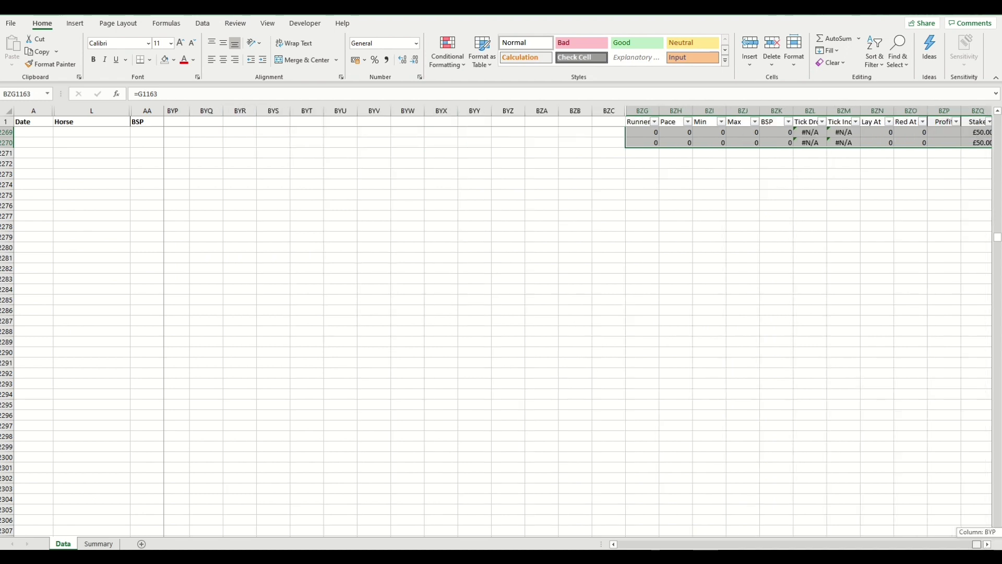
pyautogui.click(38, 216)
pyautogui.hotkey('ctrl', 'shift', 'Up')
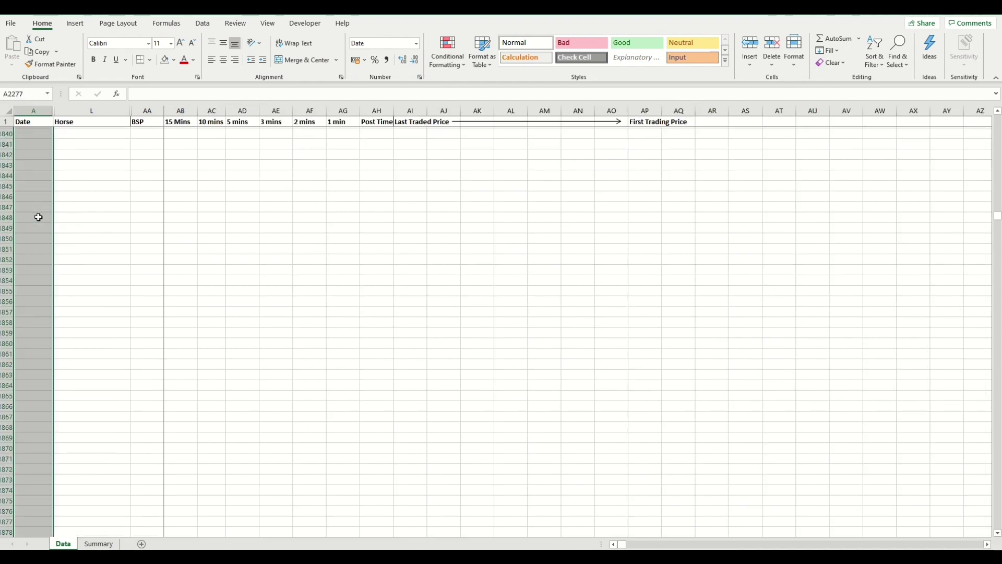
pyautogui.click(44, 142)
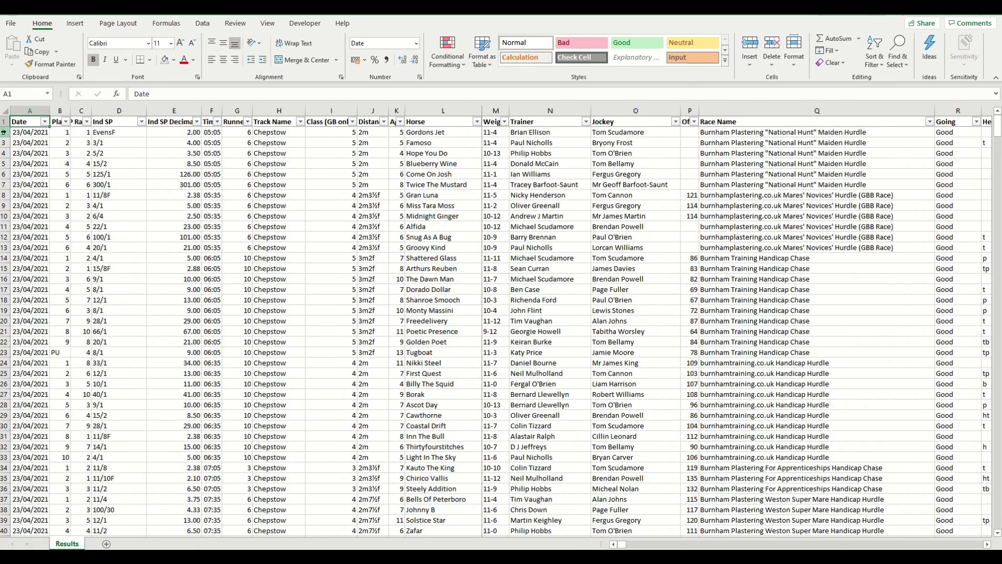
# Step: Copy the 23 April results table and switch back to the backtest workbook
pyautogui.click(4, 132)
pyautogui.hotkey('ctrl', 'shift', 'Down')
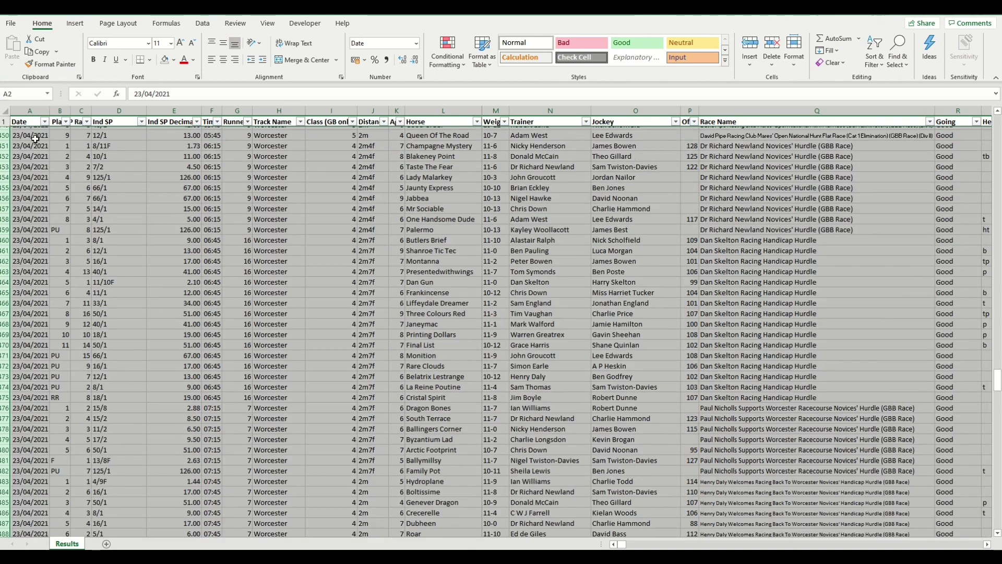
pyautogui.hotkey('ctrl', 'c')
pyautogui.press('alt')
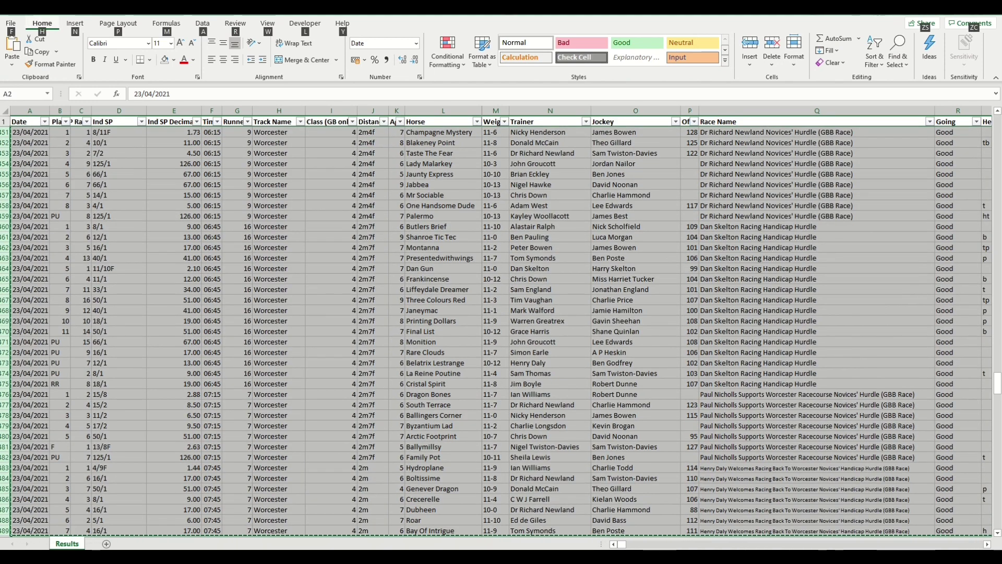
pyautogui.hotkey('alt', 'Tab')
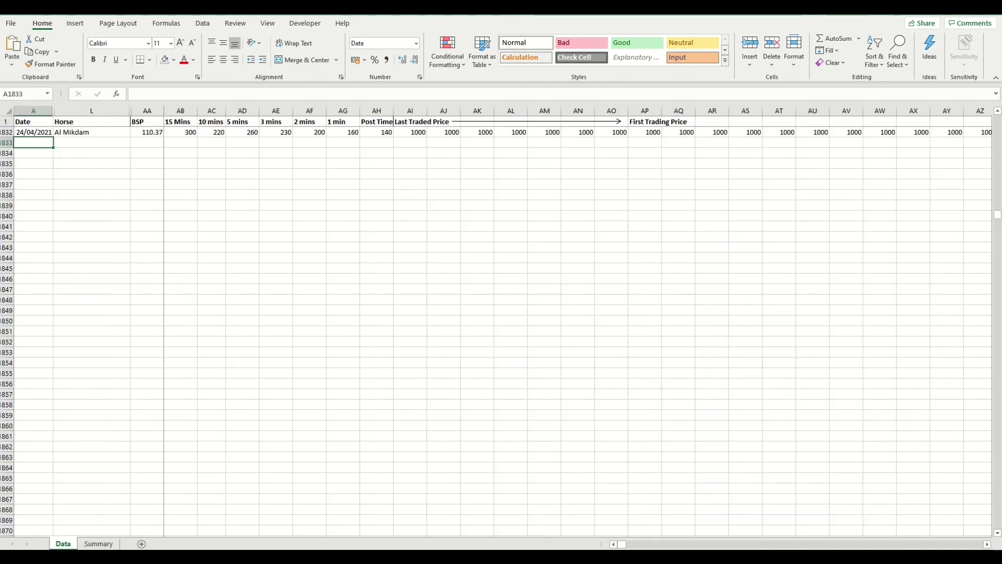
# Step: Paste the 23 April rows at A1833 and fill BZG1832:BZZ1832 formulas down over them
pyautogui.click(12, 53)
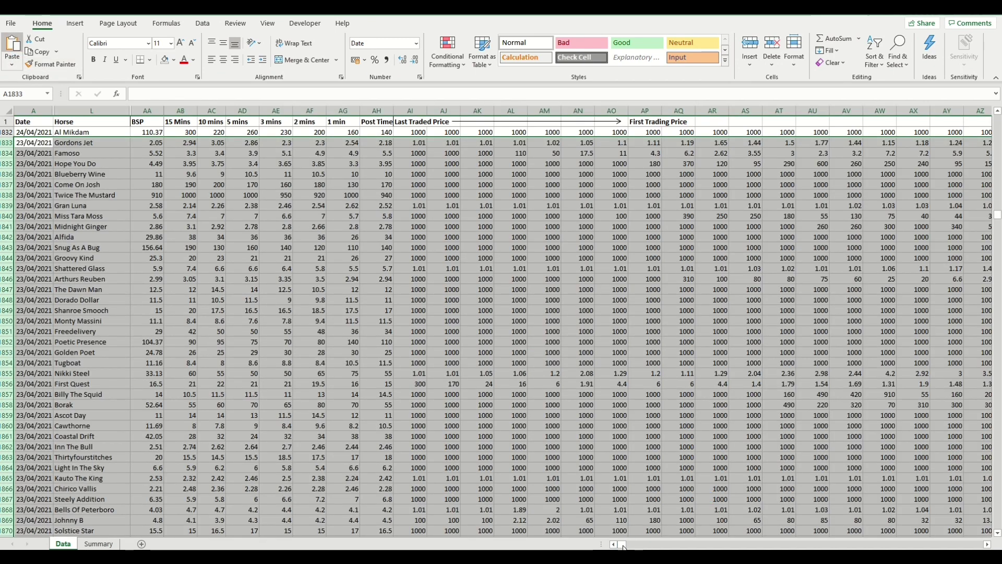
pyautogui.moveTo(622, 545); pyautogui.dragTo(626, 544)
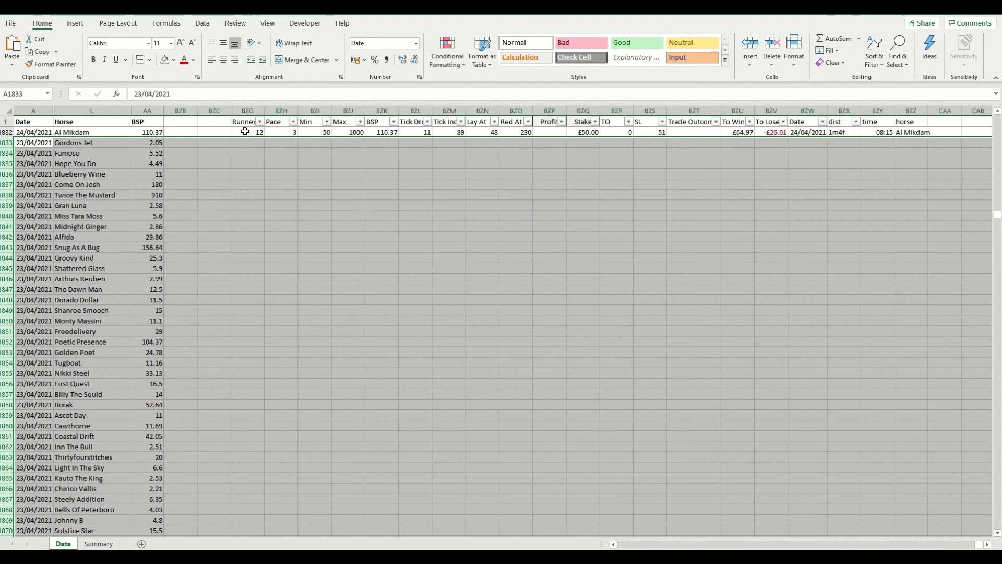
pyautogui.moveTo(246, 132); pyautogui.dragTo(897, 142)
pyautogui.hotkey('ctrl', 'd')
# Step: Refresh the Summary pivots with Update Returns, adding 23/04/2021 at -£10.41 over 45 selections
pyautogui.click(99, 543)
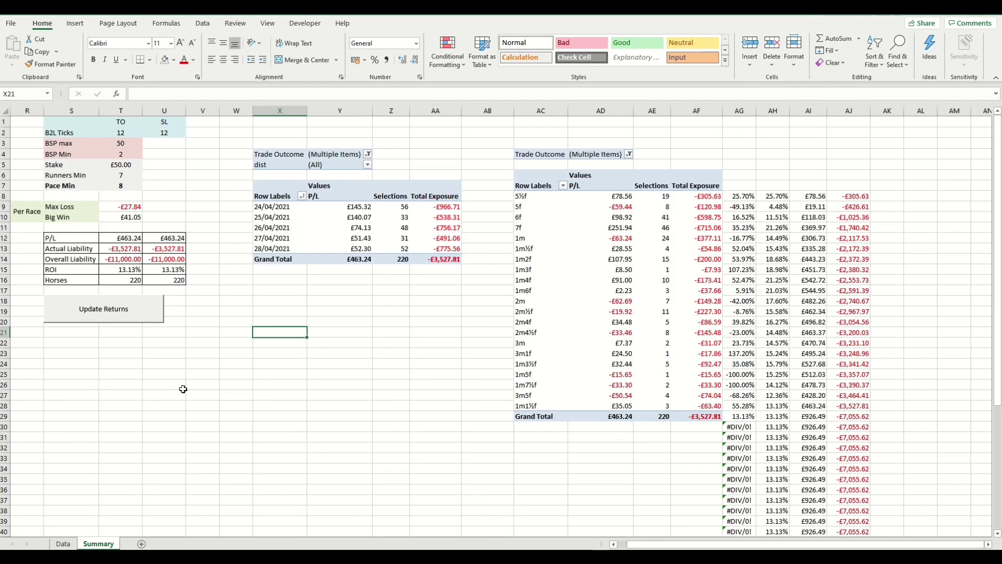
pyautogui.click(142, 309)
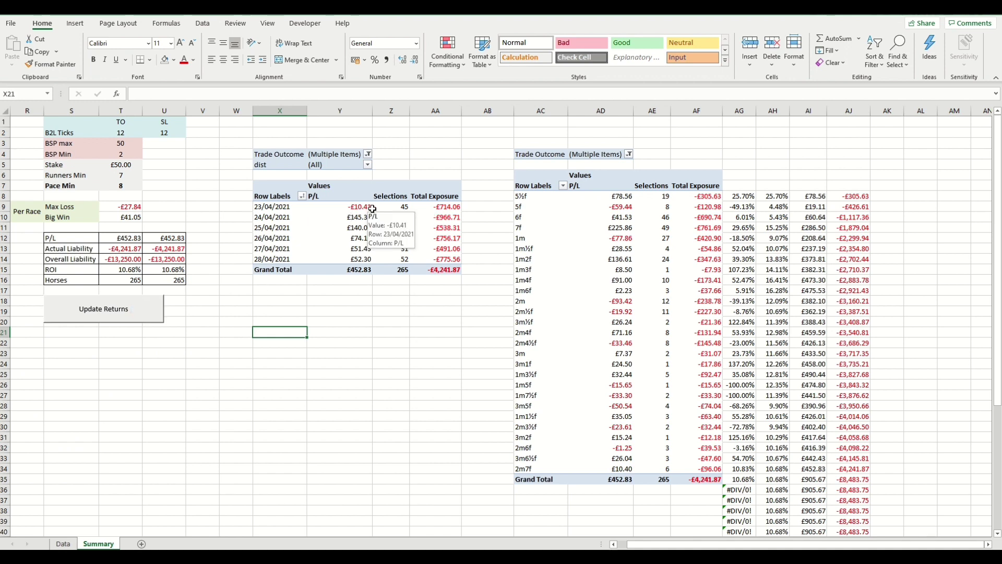
pyautogui.moveTo(366, 209)
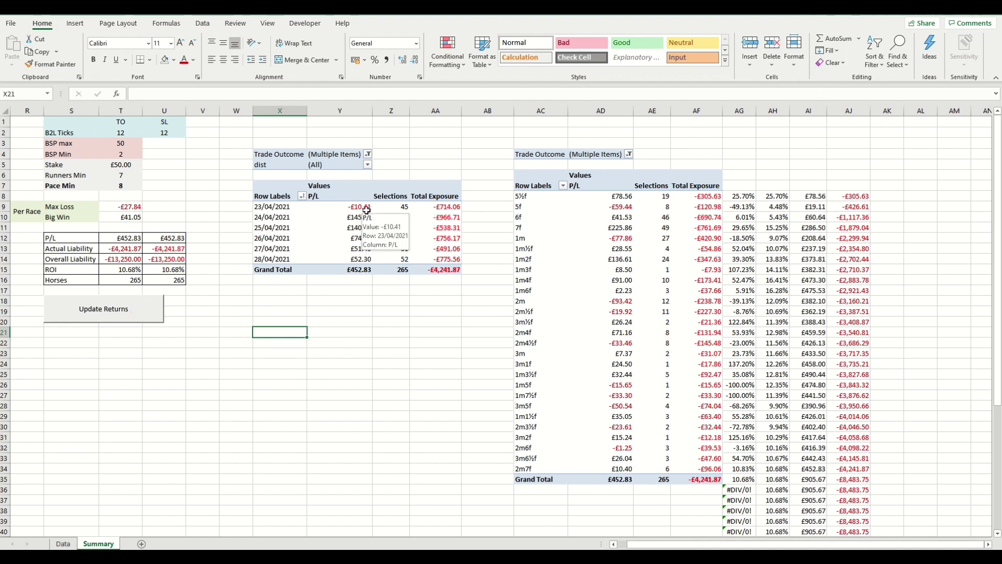